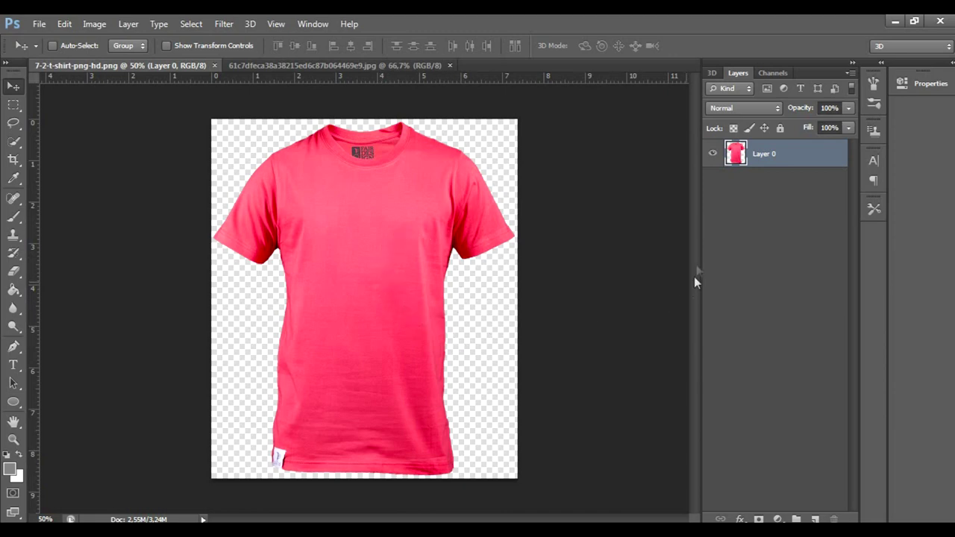
Add Layer 1 beneath Layer 0 and fill it with grey #787878 using the Paint Bucket
left_click(815, 519)
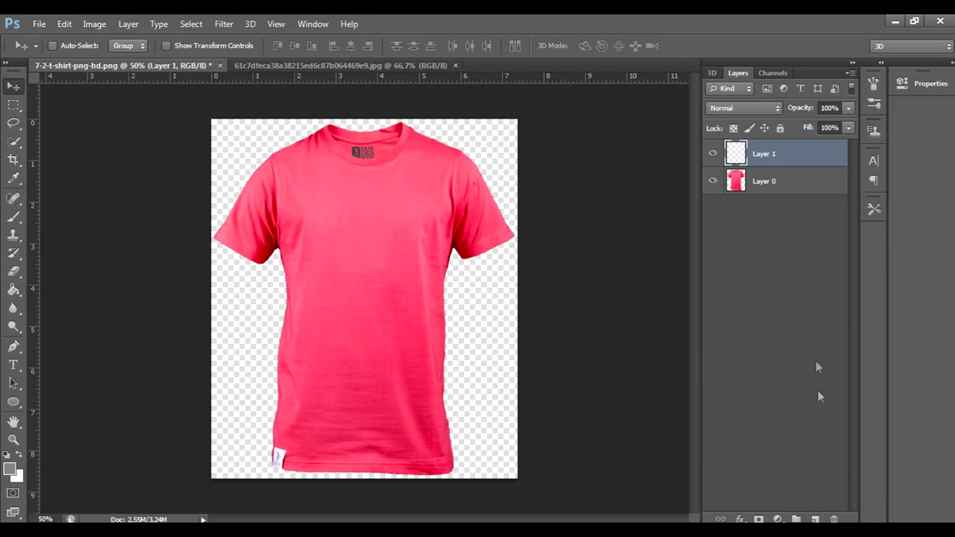
left_click_drag(763, 156, 761, 194)
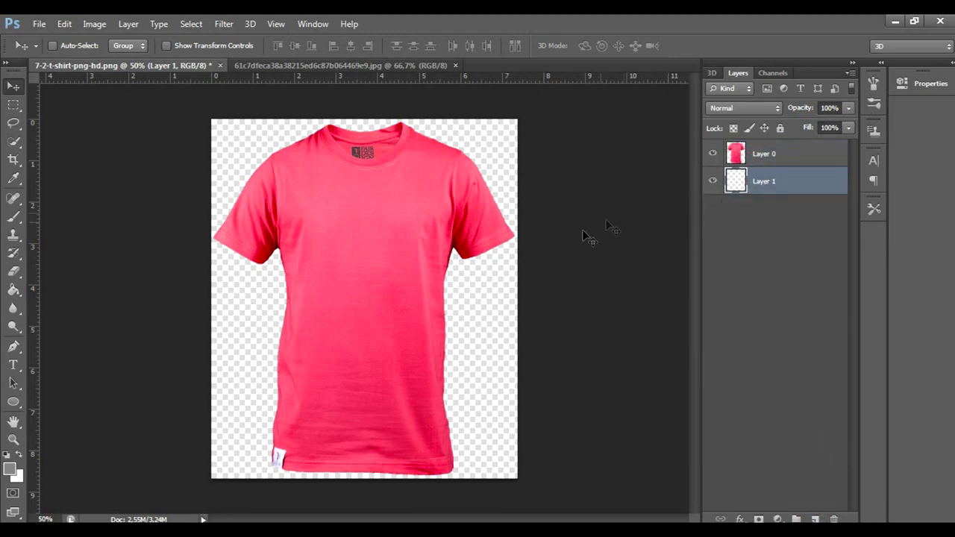
left_click(14, 290)
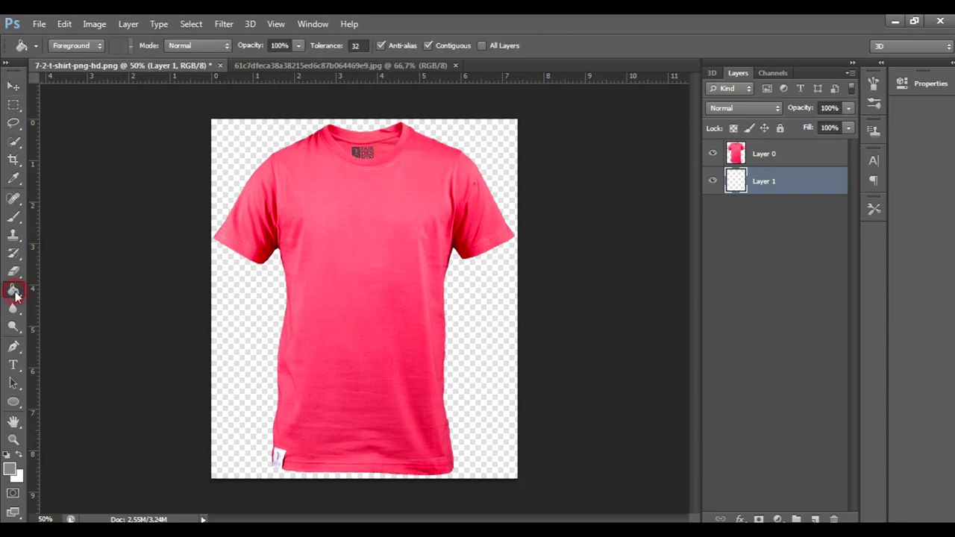
left_click(10, 468)
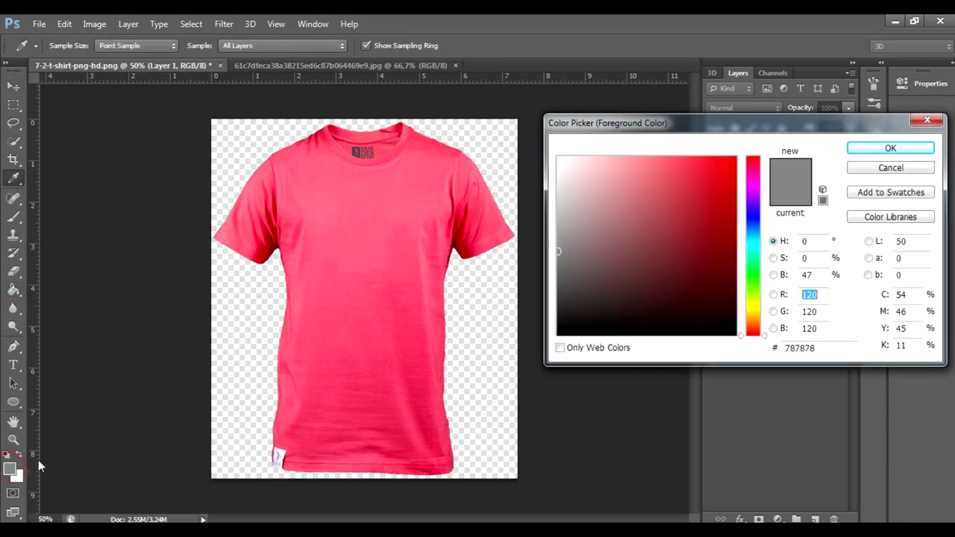
left_click(827, 346)
left_click(888, 152)
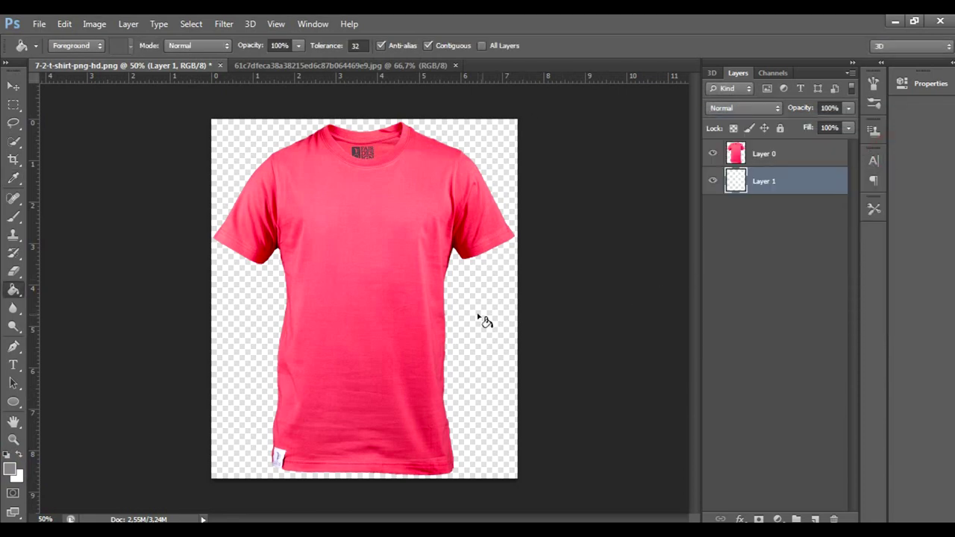
left_click(474, 315)
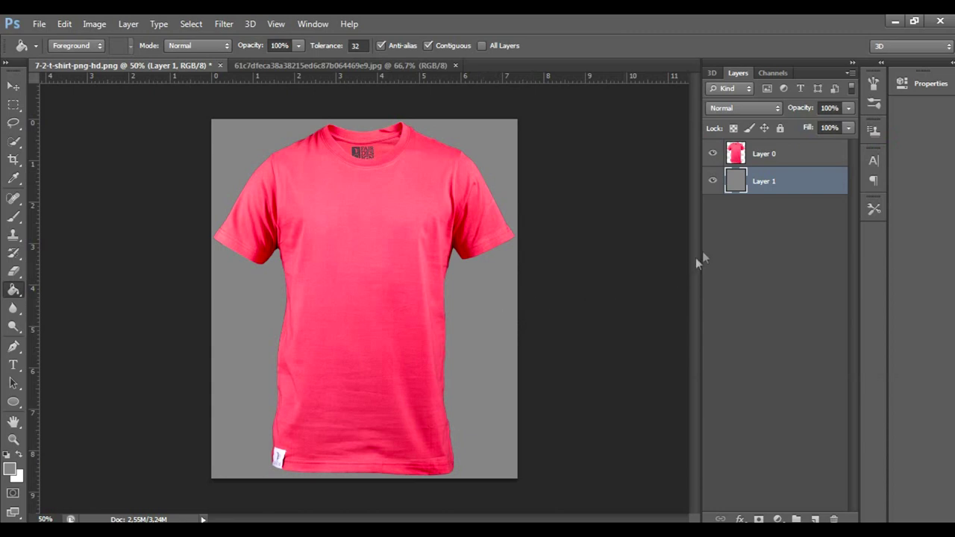
left_click(781, 159)
Duplicate Layer 0 as Layer 0 copy and desaturate the copy
right_click(781, 155)
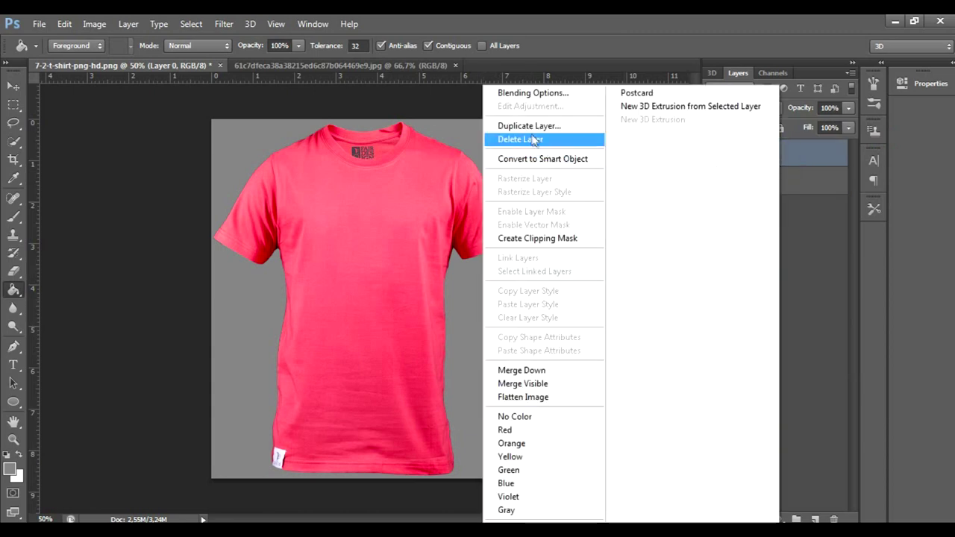
left_click(534, 131)
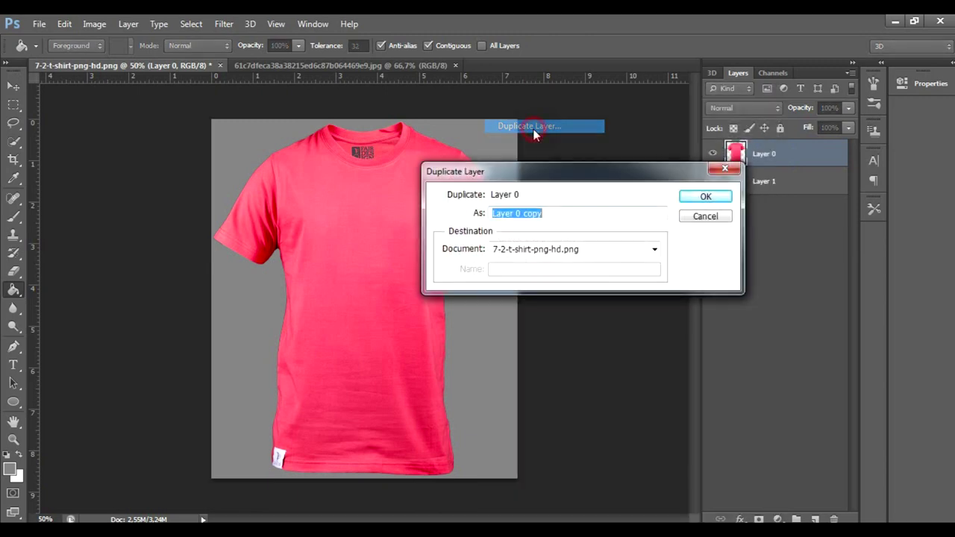
left_click(694, 198)
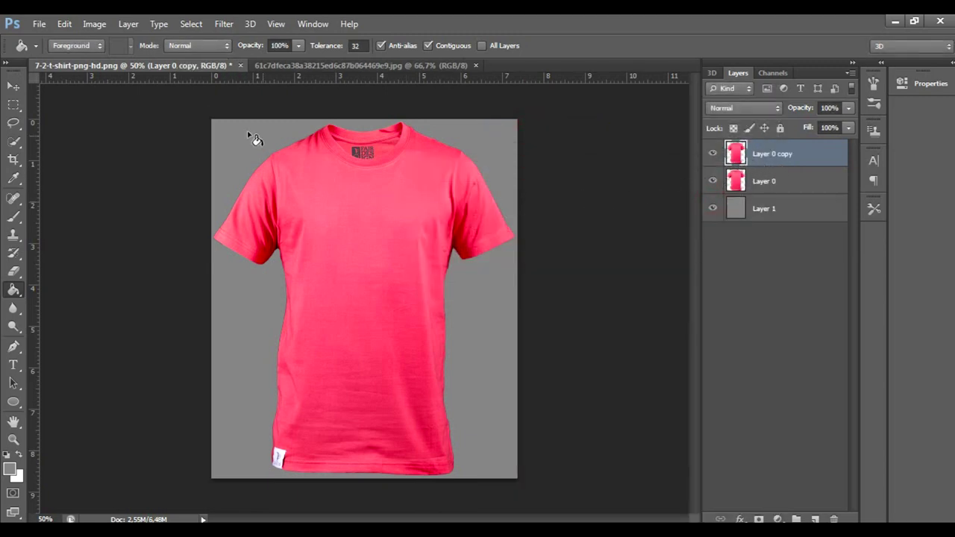
left_click(95, 24)
mouse_move(116, 60)
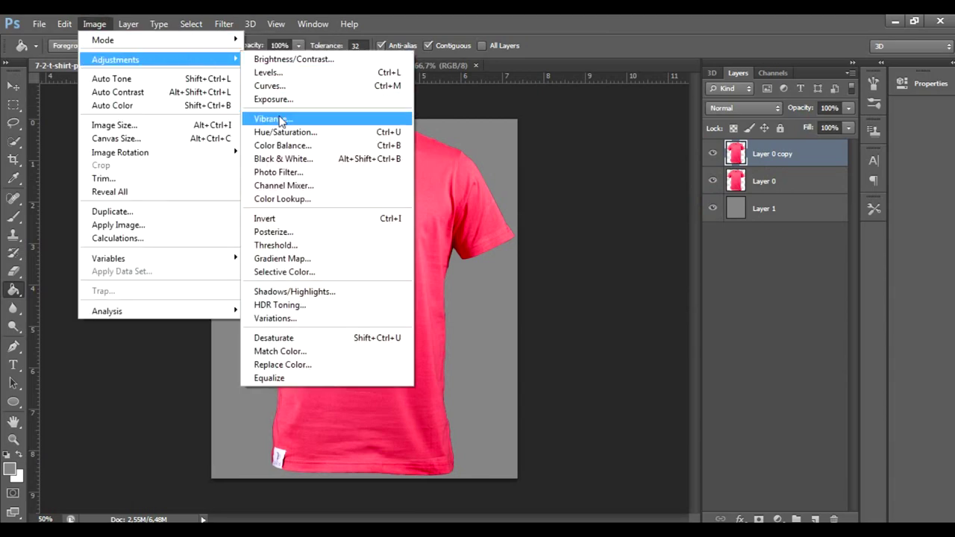
left_click(290, 221)
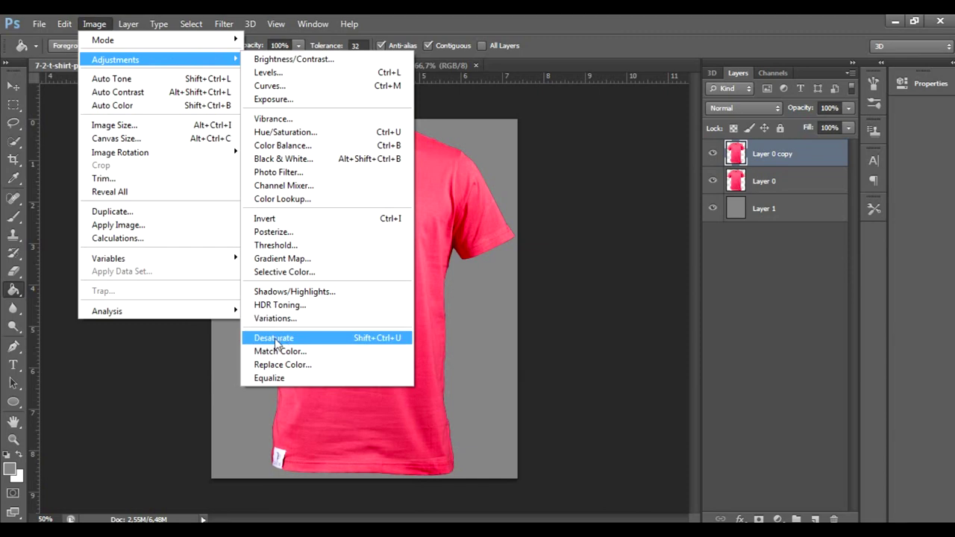
left_click(336, 339)
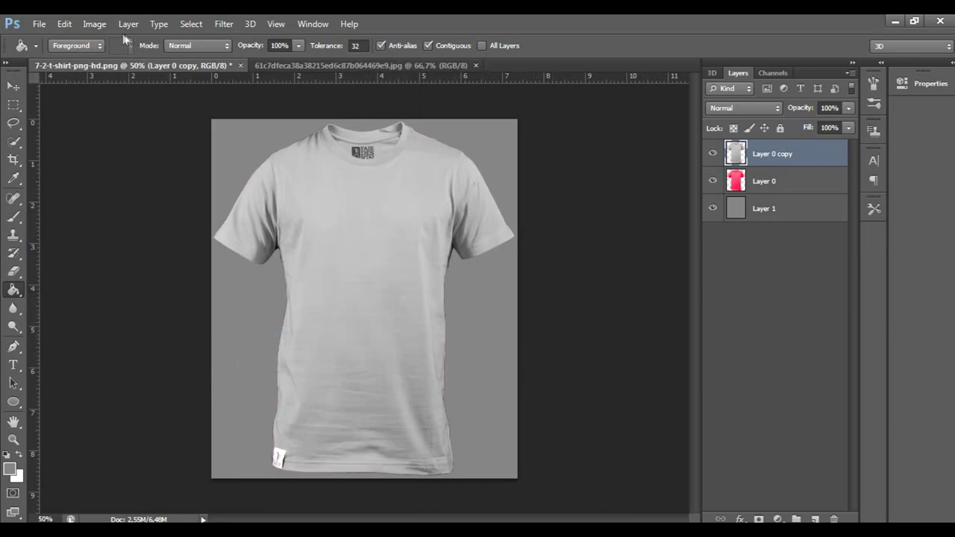
Raise the copy's brightness to 39 with Brightness/Contrast
left_click(95, 23)
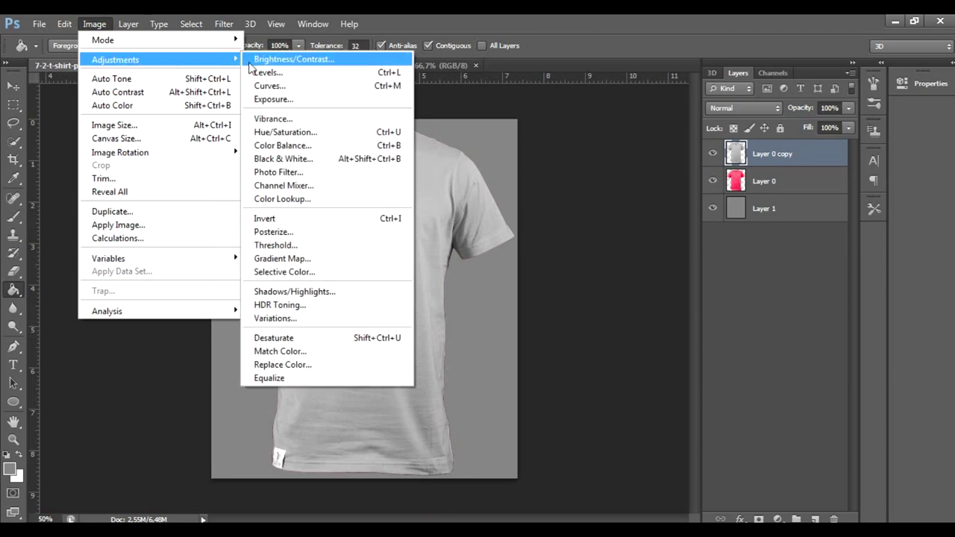
left_click(287, 60)
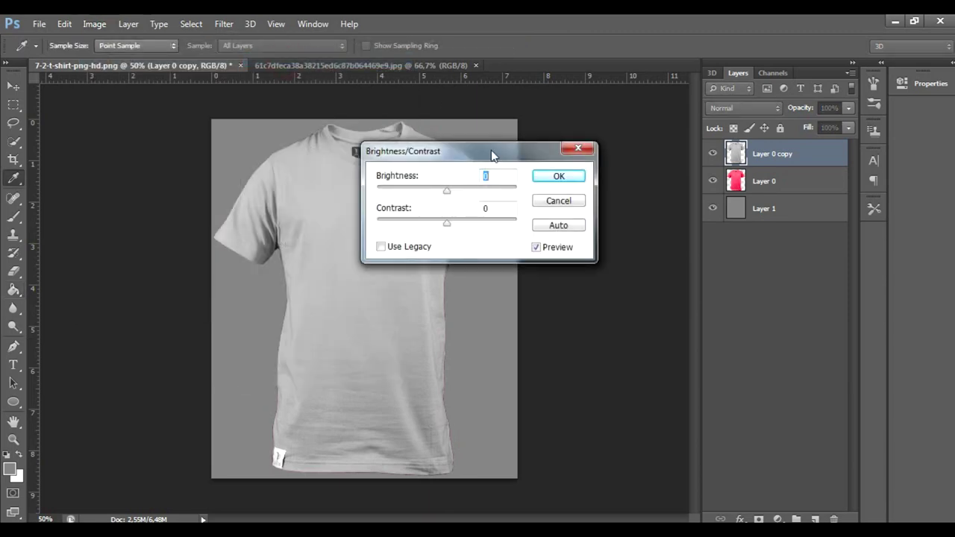
left_click_drag(448, 188, 458, 193)
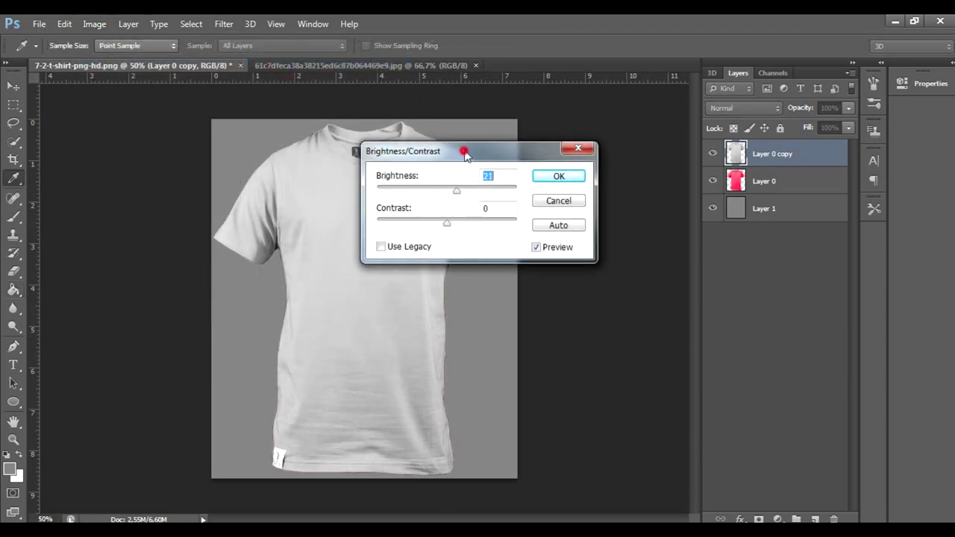
left_click_drag(463, 151, 589, 175)
left_click(584, 217)
left_click_drag(586, 222, 592, 223)
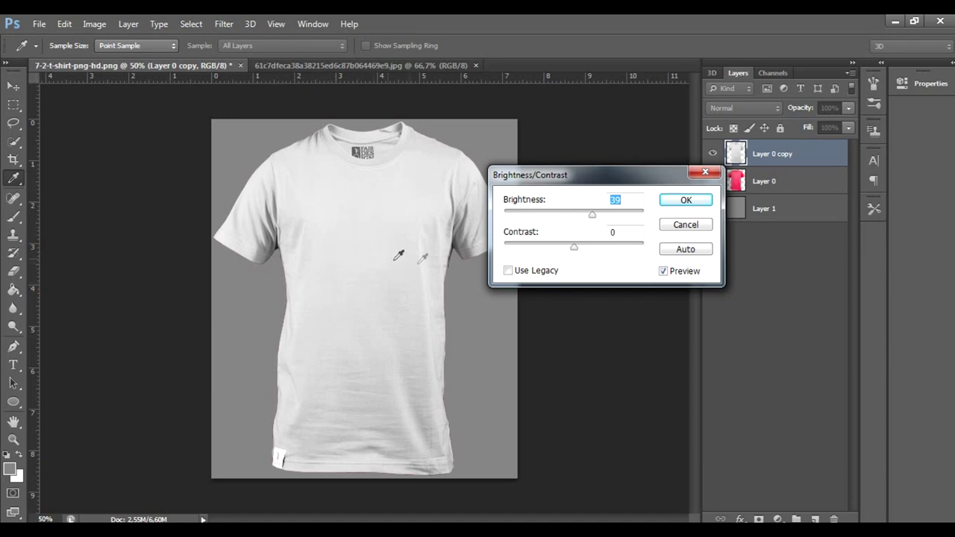
left_click(687, 201)
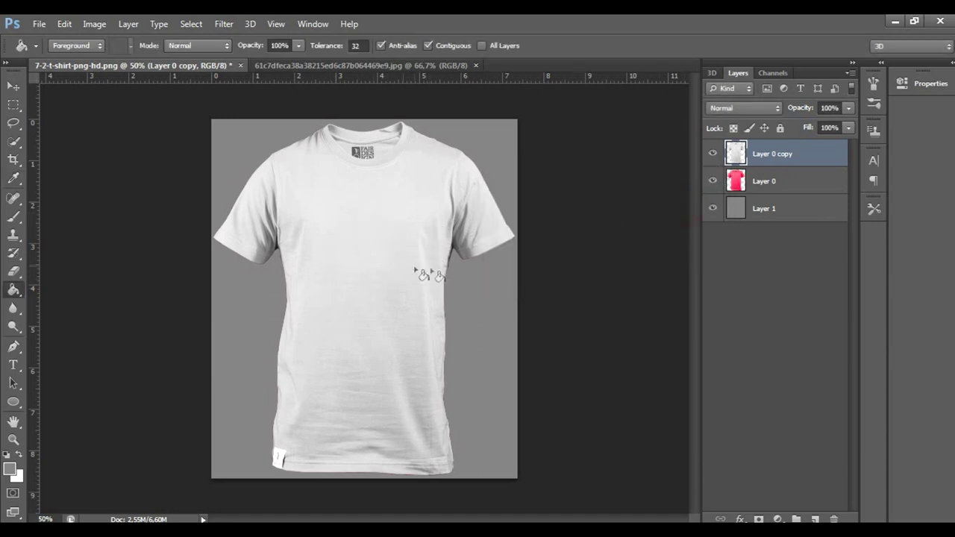
Duplicate Layer 0 copy into a new document named T-Shirt
right_click(786, 160)
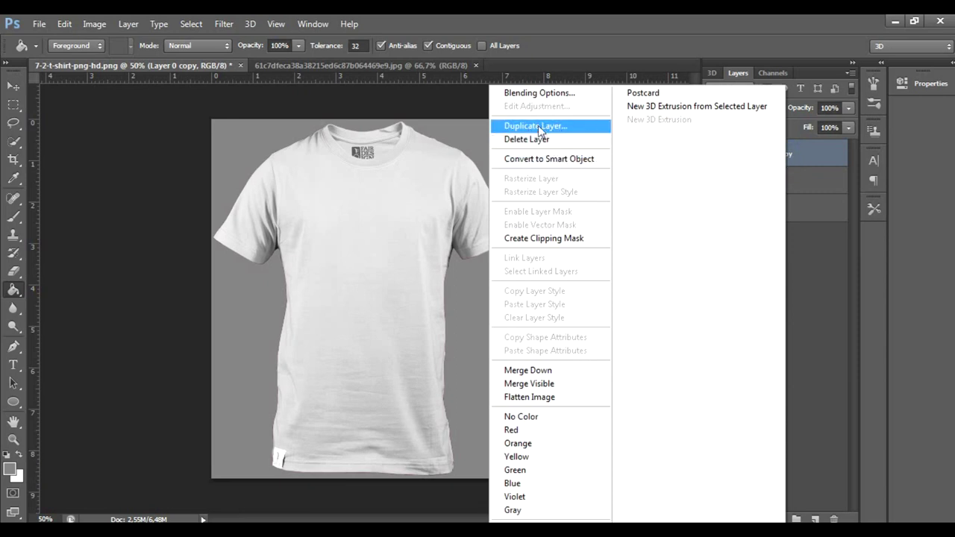
left_click(567, 130)
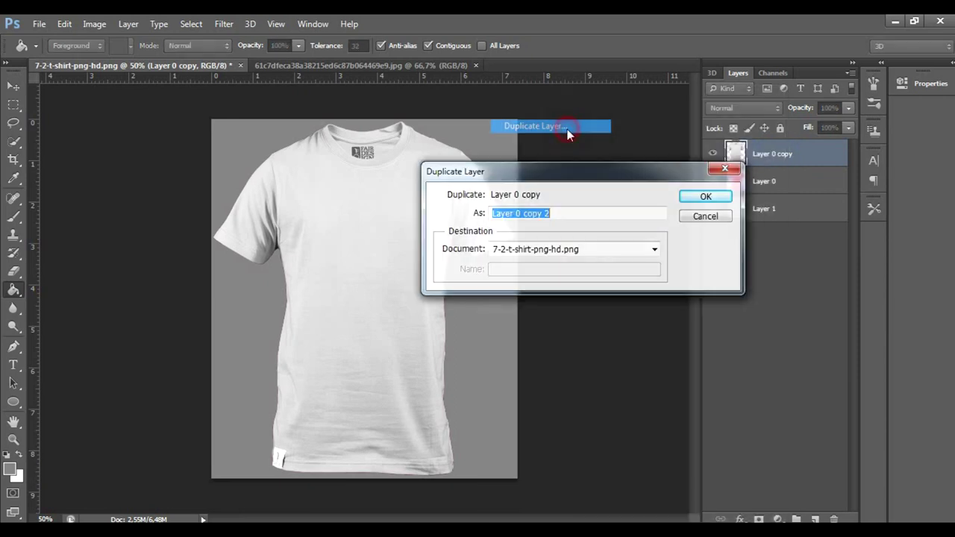
left_click(625, 253)
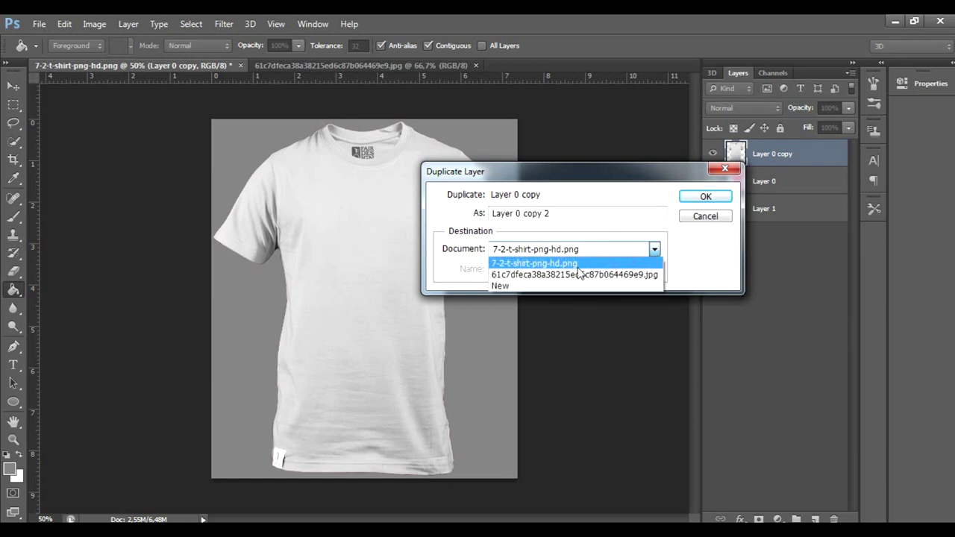
left_click(505, 287)
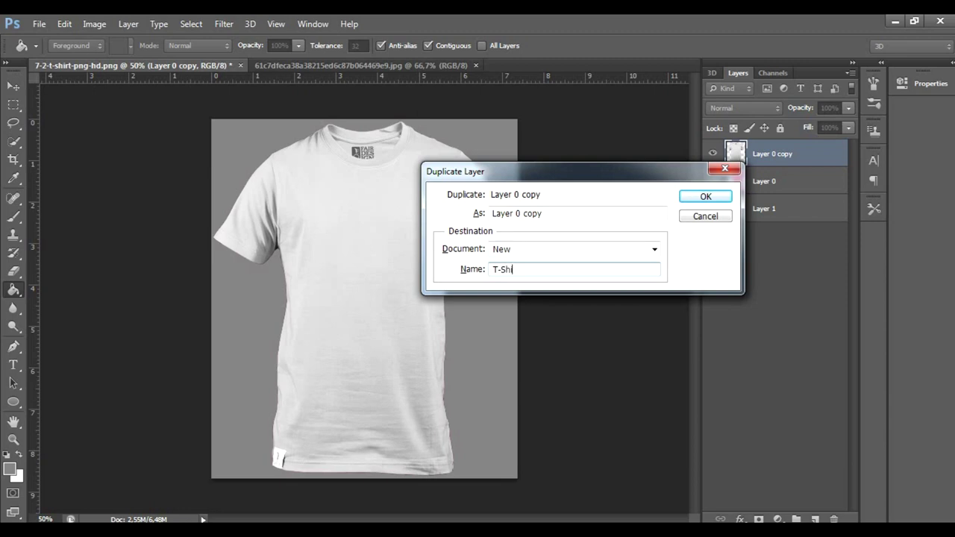
type("T-Shirt")
left_click_drag(529, 269, 489, 268)
left_click(553, 267)
left_click(706, 196)
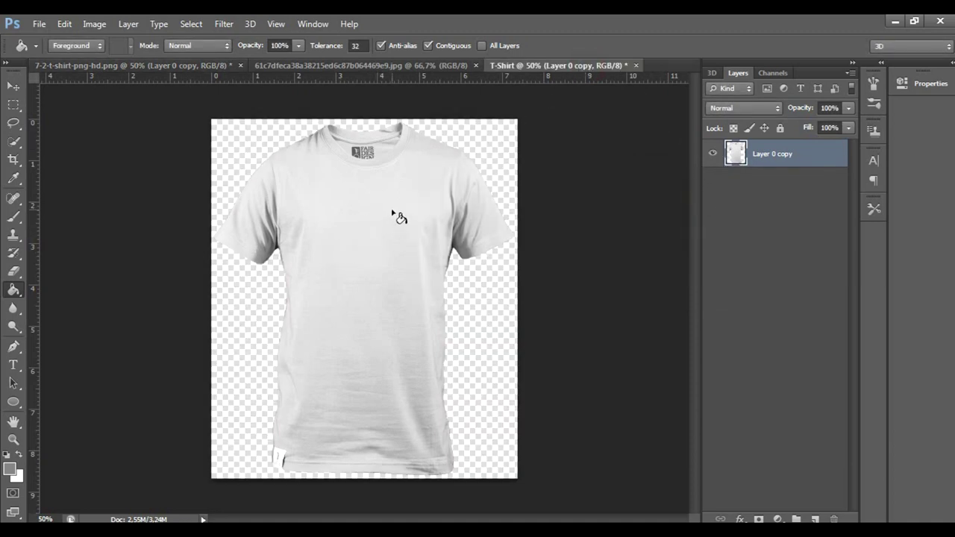
Apply a Gaussian Blur with a 1.2 radius to the shirt
left_click(223, 24)
mouse_move(298, 165)
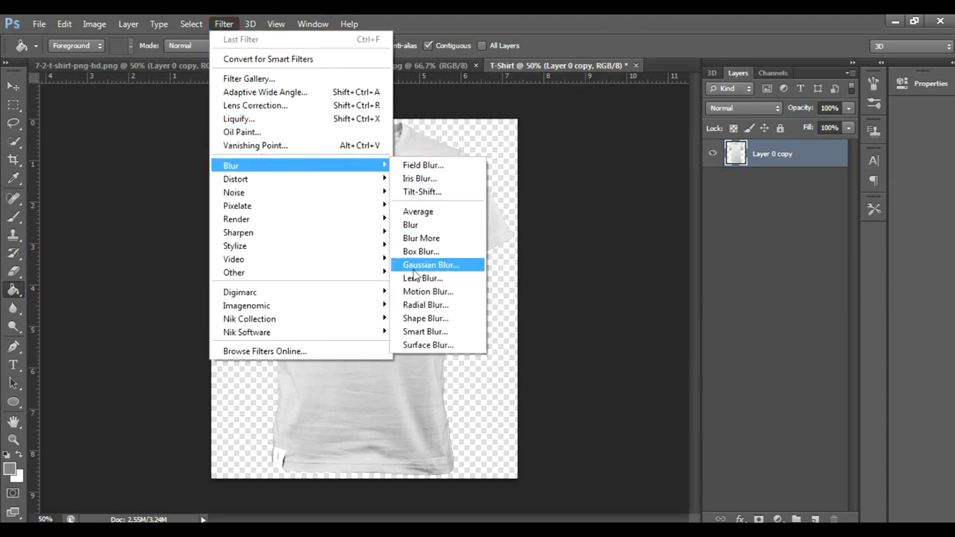
left_click(441, 266)
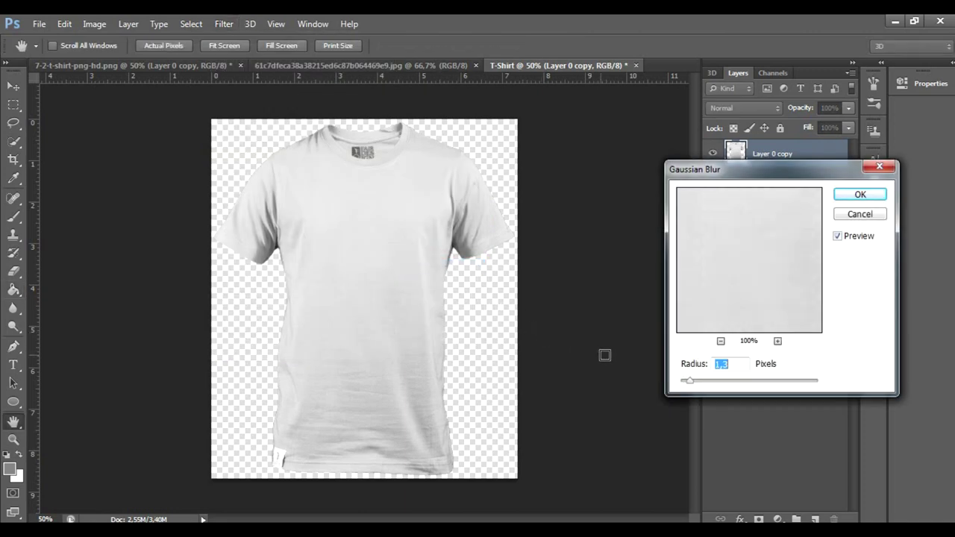
left_click_drag(692, 384, 692, 385)
double_click(720, 364)
left_click_drag(688, 382, 685, 384)
double_click(738, 364)
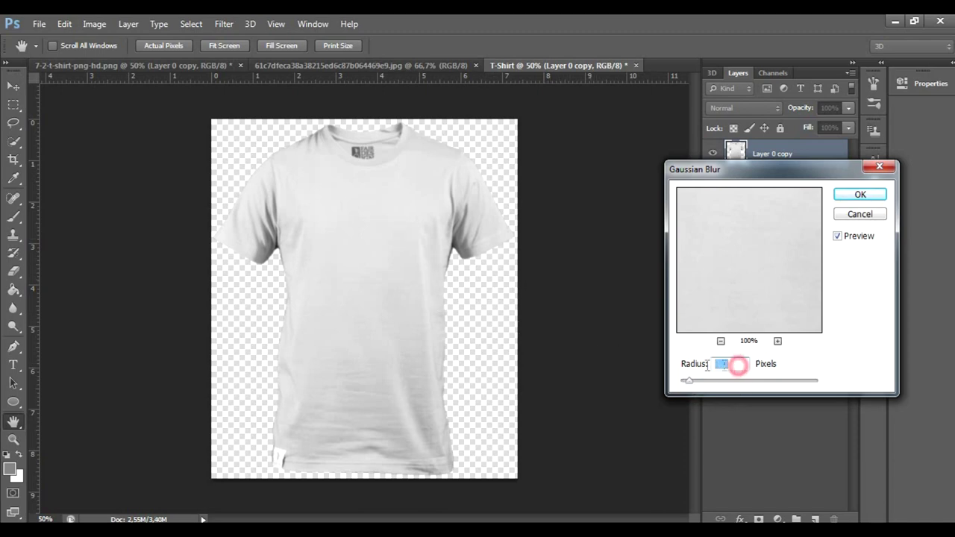
left_click(864, 195)
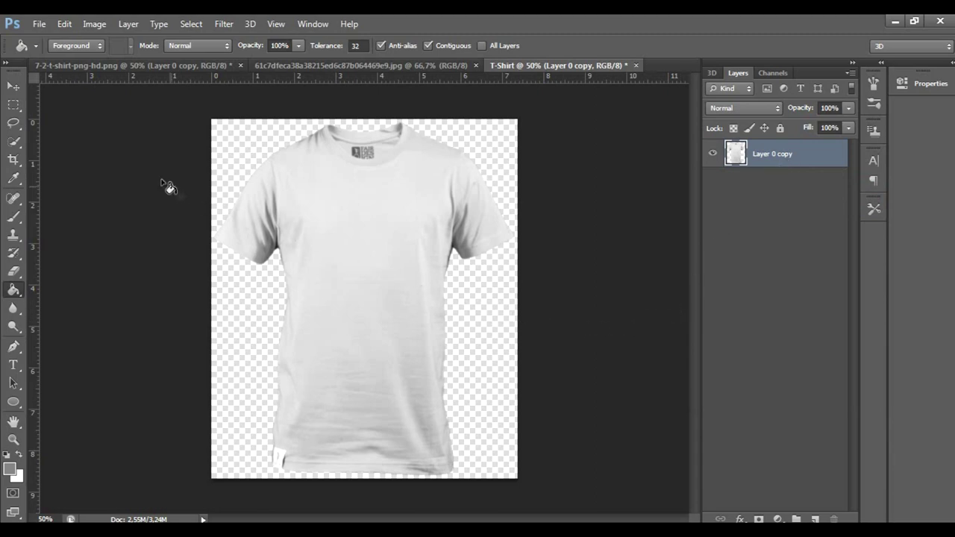
Save it as T-Shirt.psd in Photoshop format with Maximize Compatibility, then close it
left_click(31, 25)
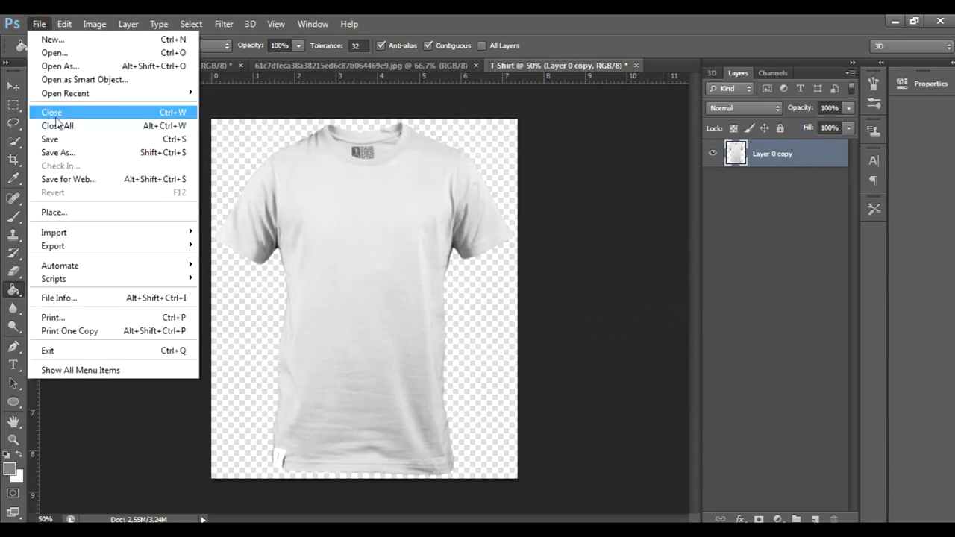
left_click(71, 154)
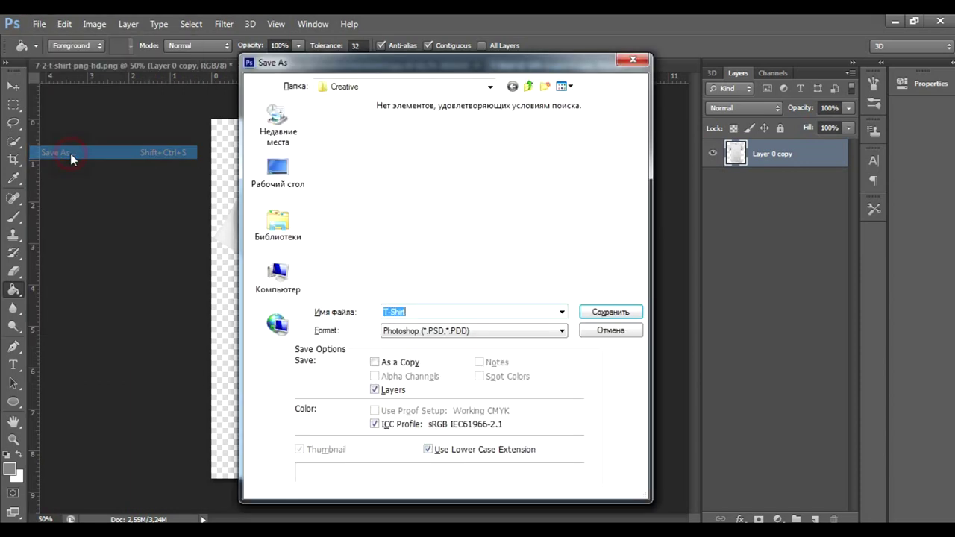
double_click(411, 312)
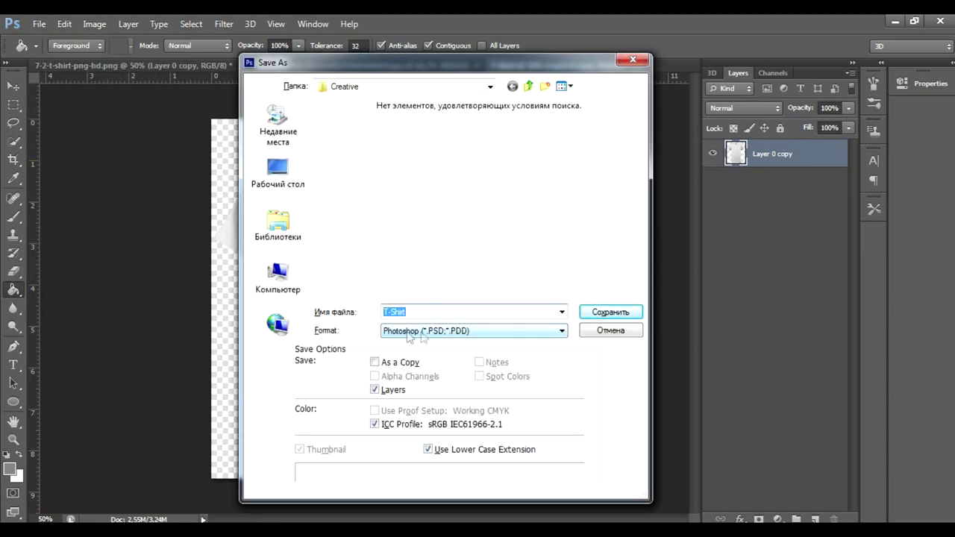
left_click(597, 314)
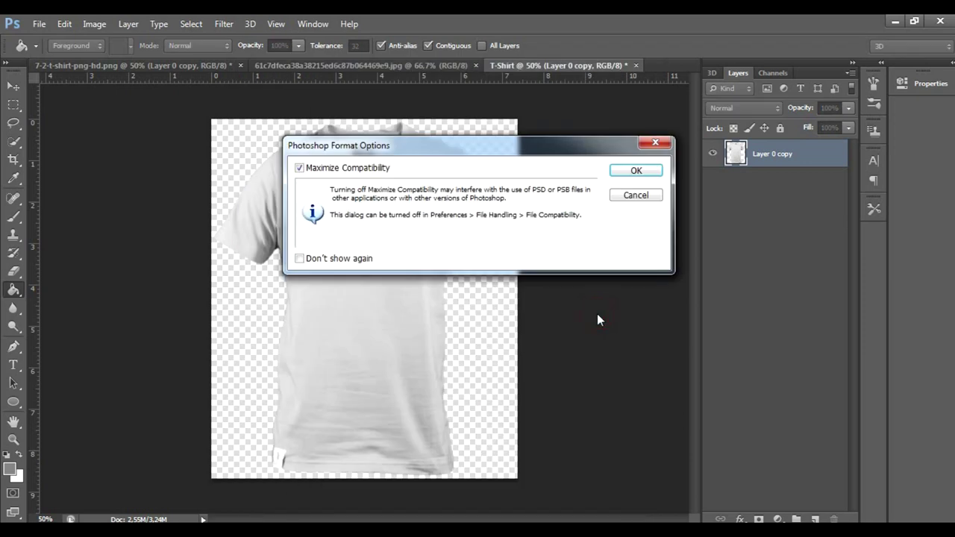
left_click(639, 171)
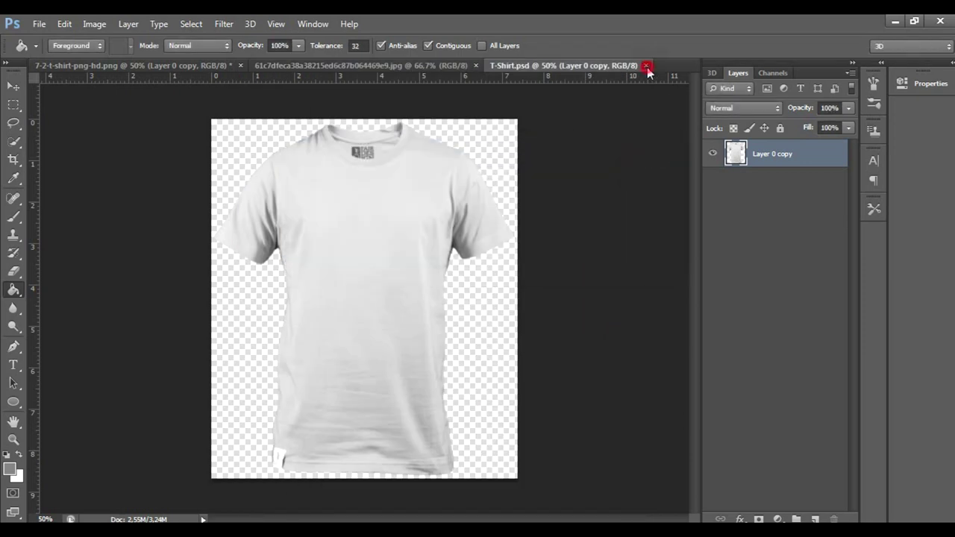
left_click(647, 65)
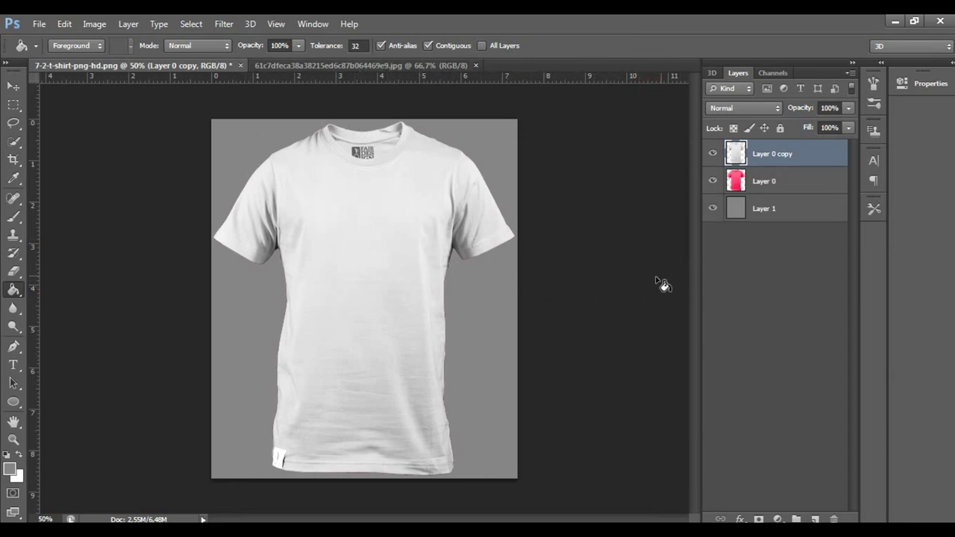
Switch to the tiger painting document and choose the Move tool
left_click(342, 66)
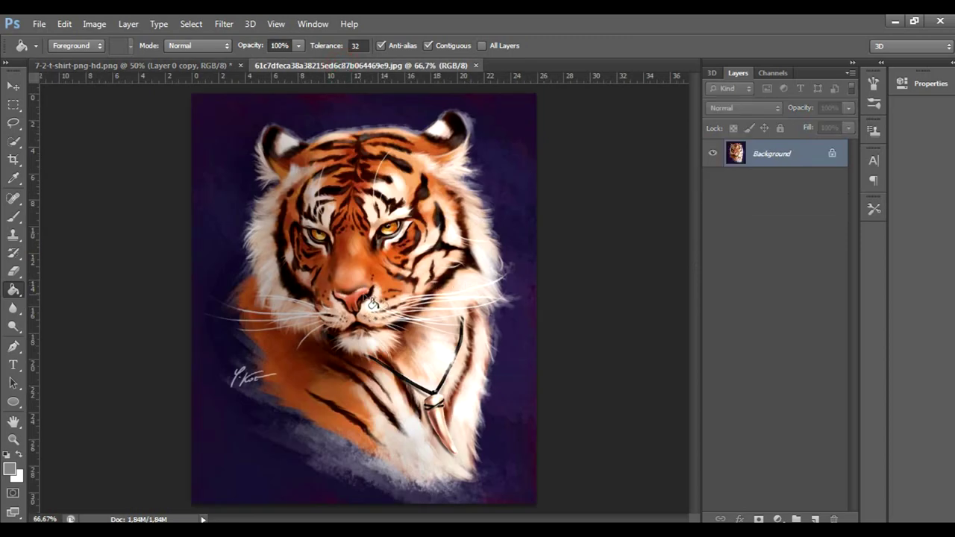
left_click(12, 87)
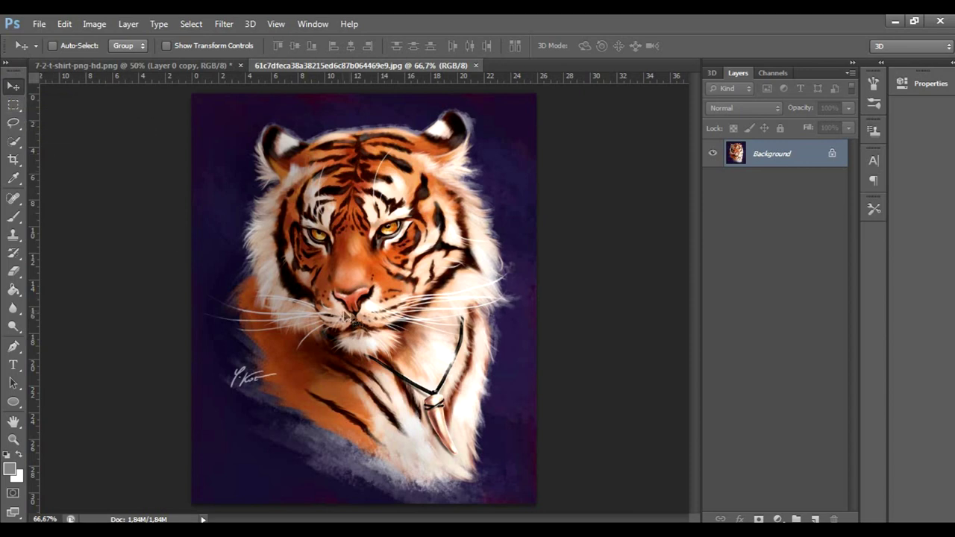
Select all of the tiger painting and drag it into the t-shirt document as Layer 2
left_click(191, 23)
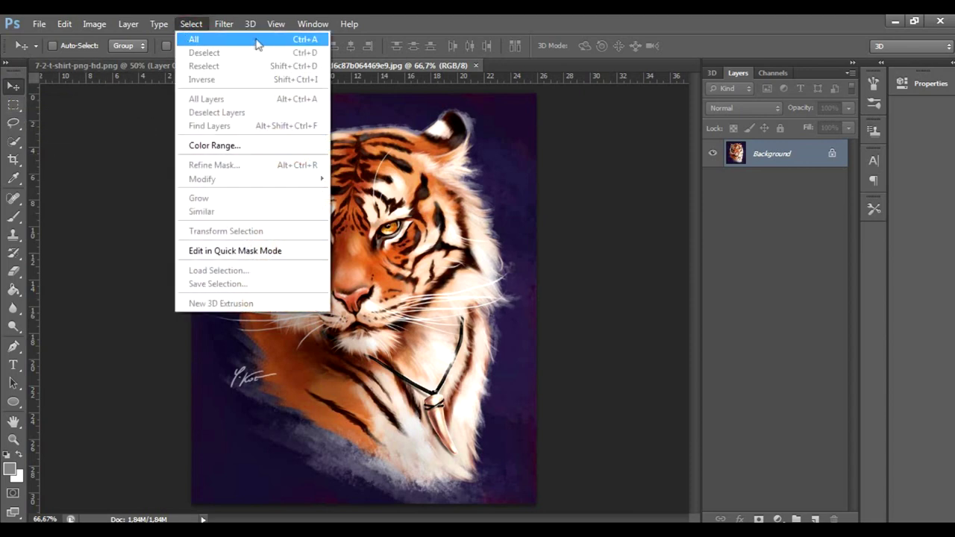
left_click(285, 43)
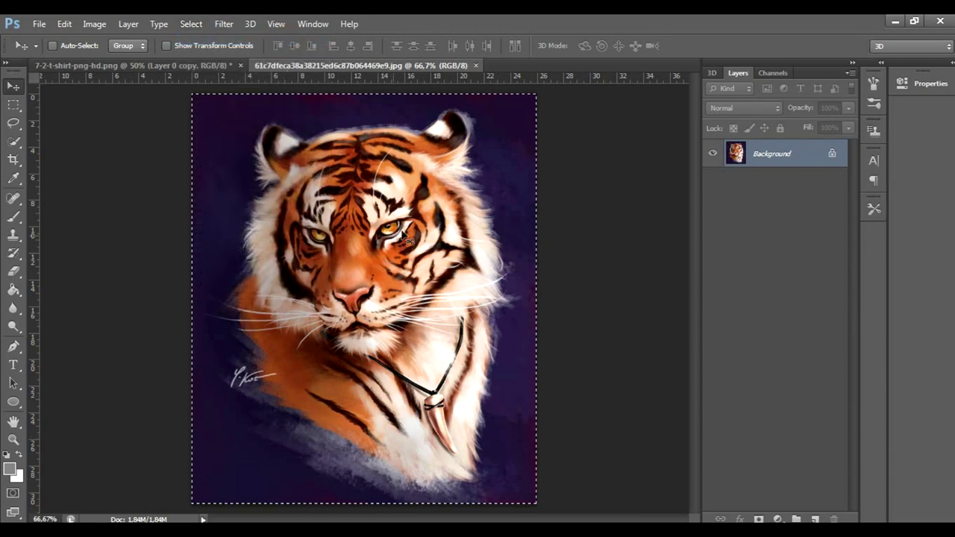
mouse_move(420, 306)
left_mouse_down()
mouse_move(162, 77)
mouse_move(186, 94)
left_mouse_up()
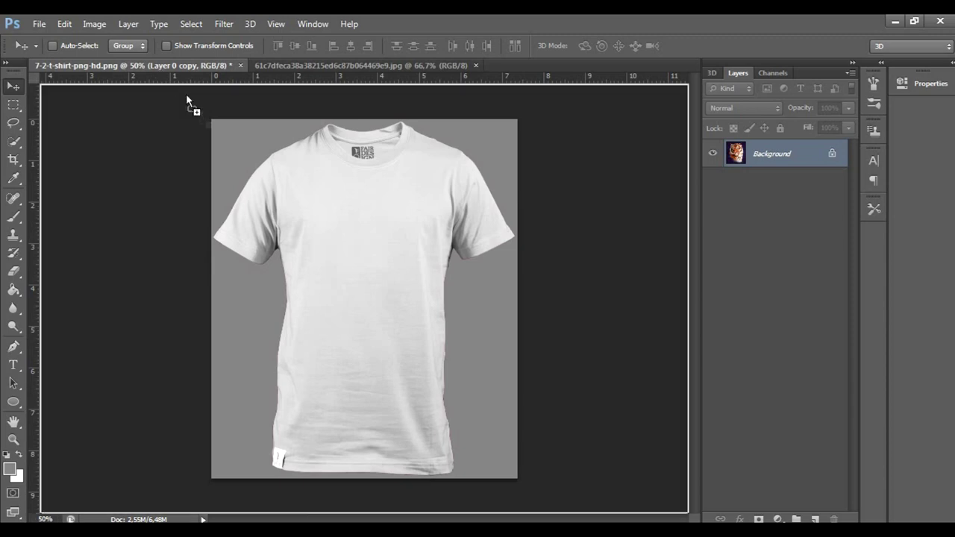
left_click_drag(358, 252, 420, 315)
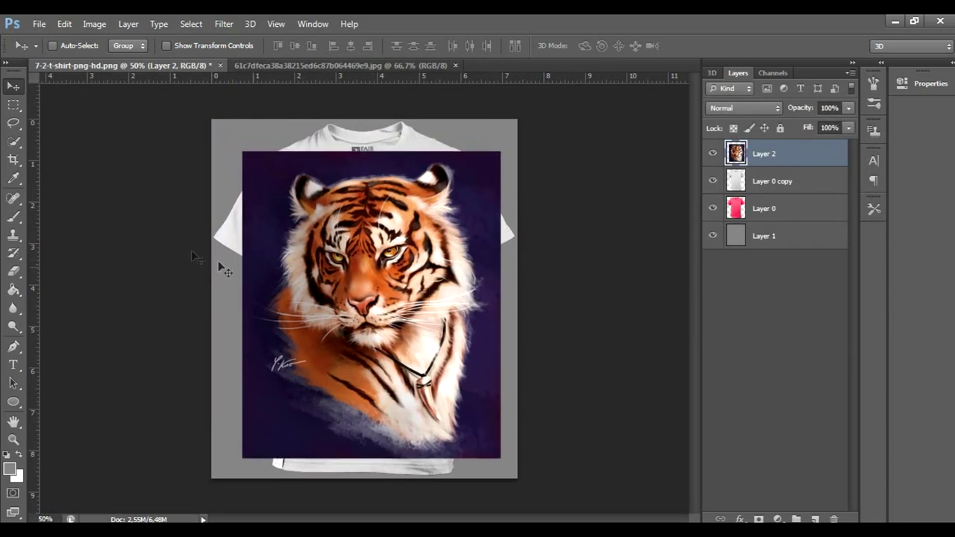
left_click(16, 106)
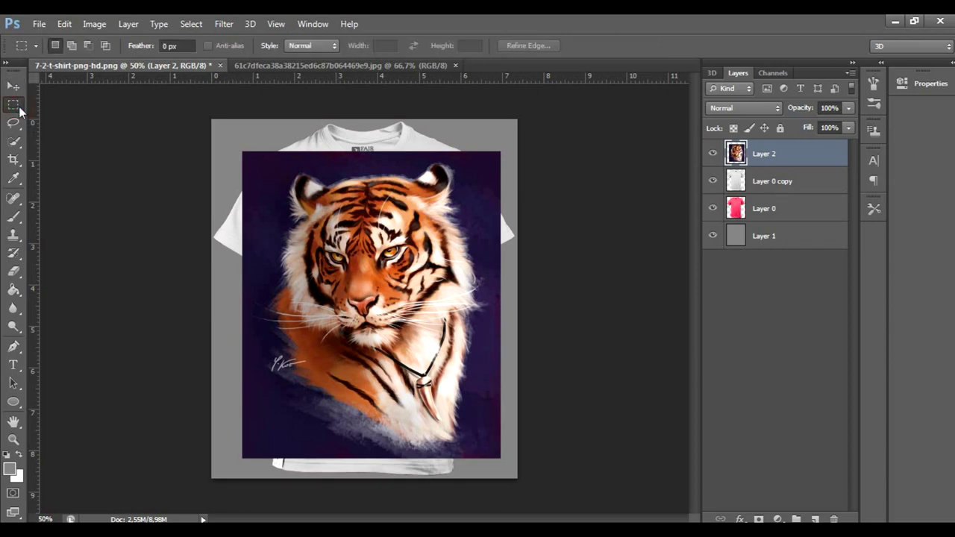
Enlarge the tiger layer with Free Transform by dragging its corner handles outward
right_click(375, 245)
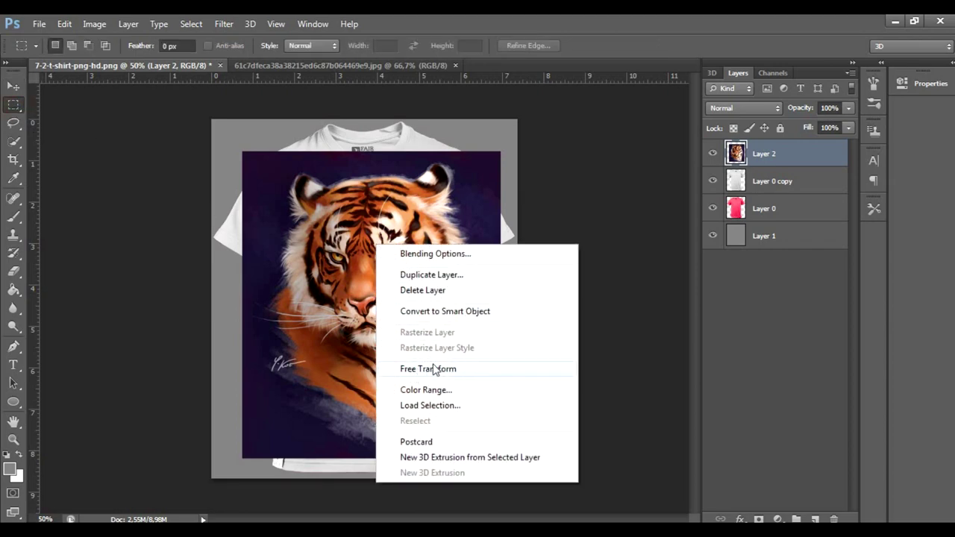
left_click(457, 369)
left_click_drag(498, 457, 507, 475)
left_click_drag(243, 152, 214, 127)
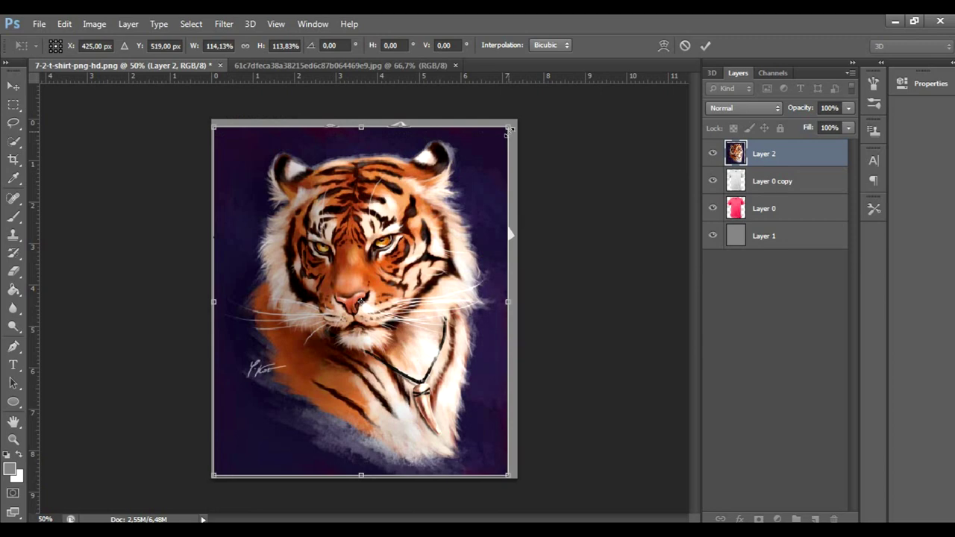
left_click_drag(510, 129, 516, 122)
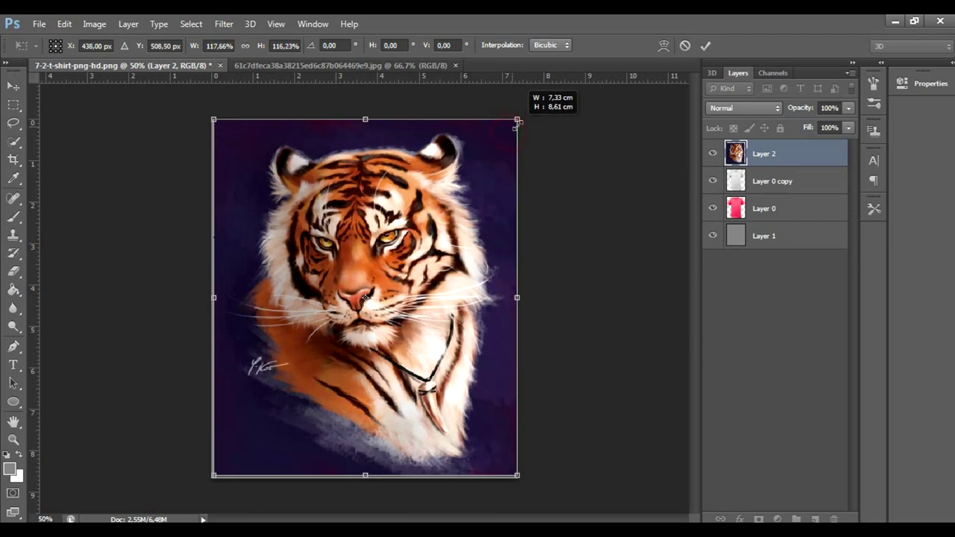
Lower Layer 2's opacity to 51% and shift the tiger down over the shirt
left_click(848, 108)
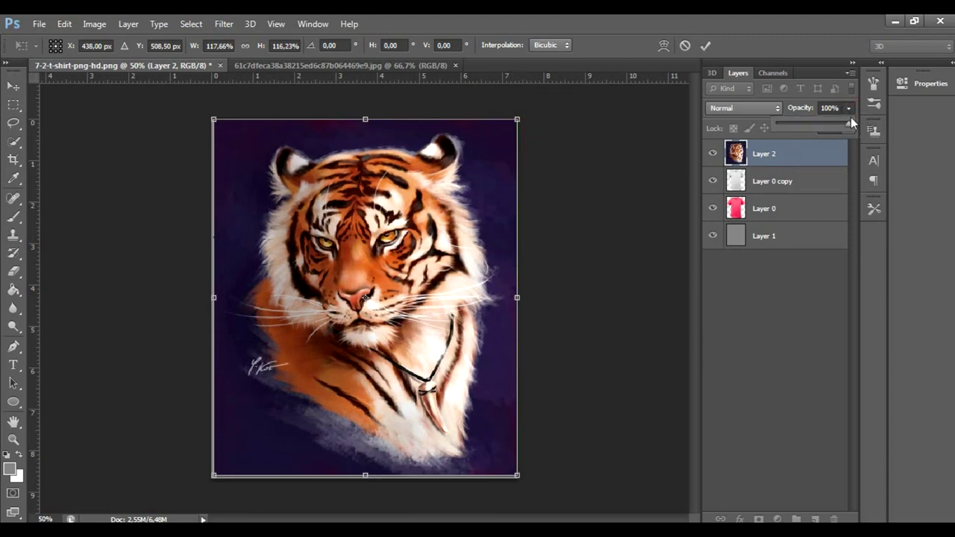
left_click(848, 108)
left_click_drag(849, 127, 815, 125)
left_click_drag(393, 288, 388, 299)
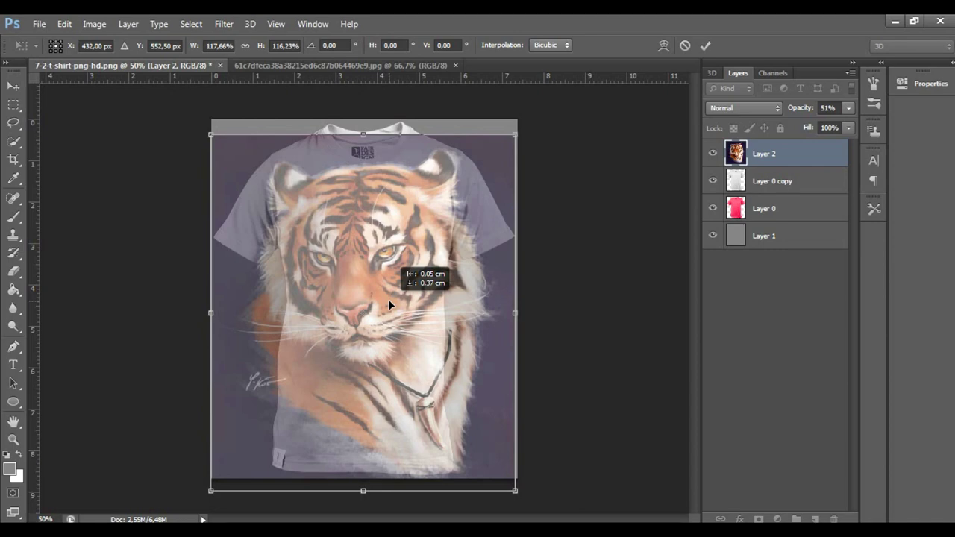
Stretch the tiger's top edge upward and move it down to start covering the shirt
left_click_drag(363, 133, 364, 117)
left_click_drag(373, 204, 373, 217)
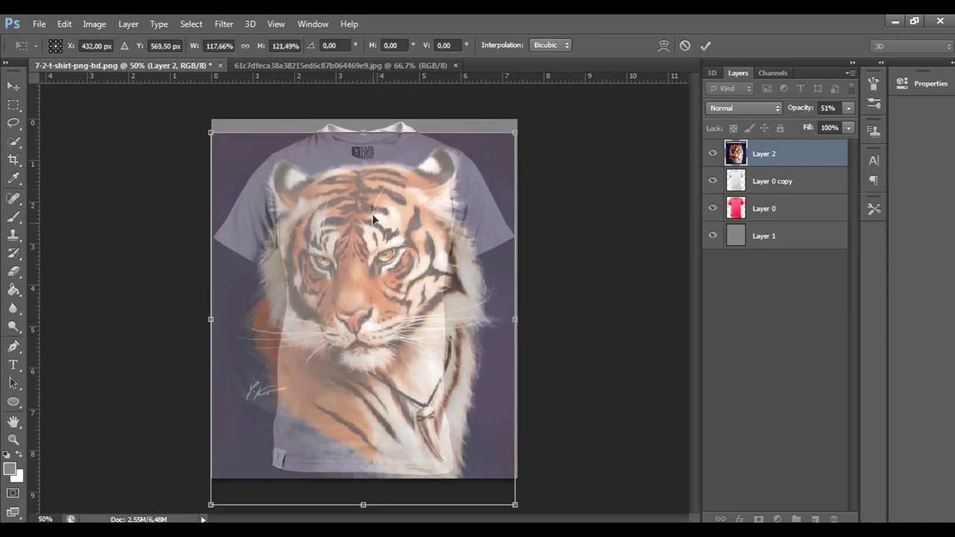
left_click_drag(363, 133, 362, 120)
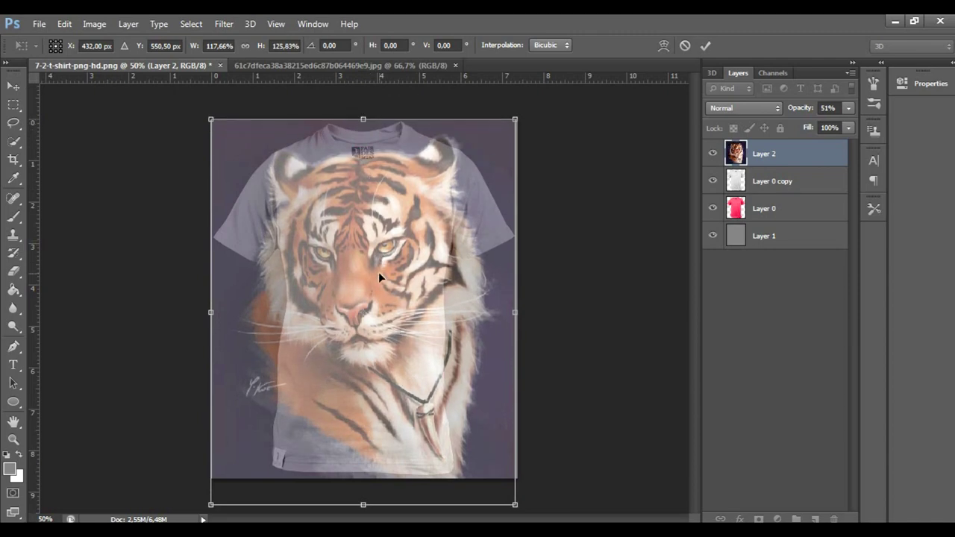
left_click_drag(514, 311, 520, 311)
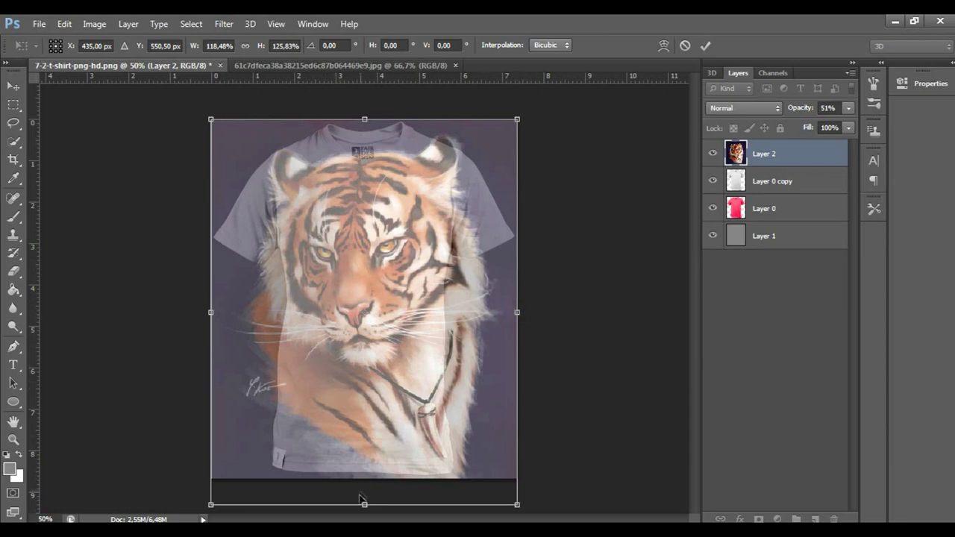
mouse_move(365, 506)
left_mouse_down()
mouse_move(367, 481)
mouse_move(365, 500)
left_mouse_up()
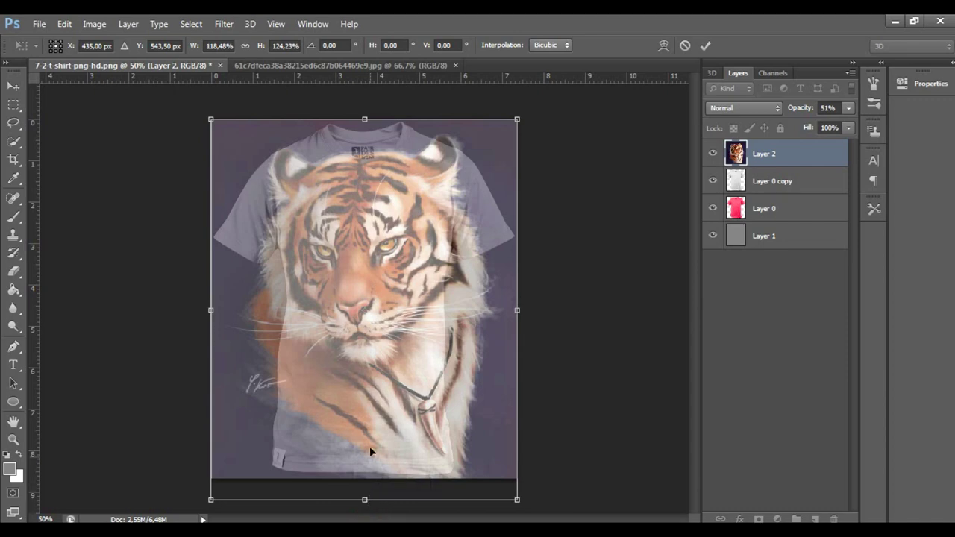
left_click_drag(366, 392, 366, 403)
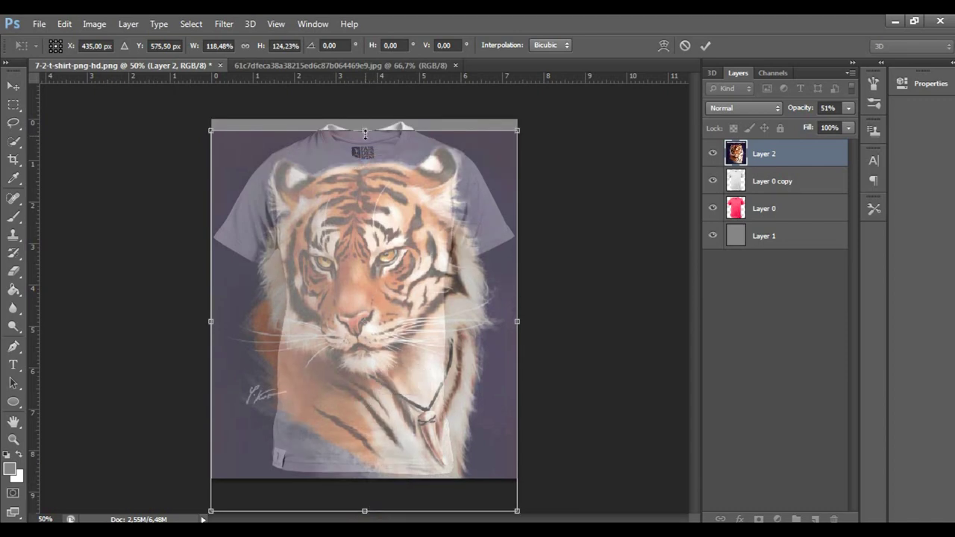
left_click_drag(365, 131, 365, 119)
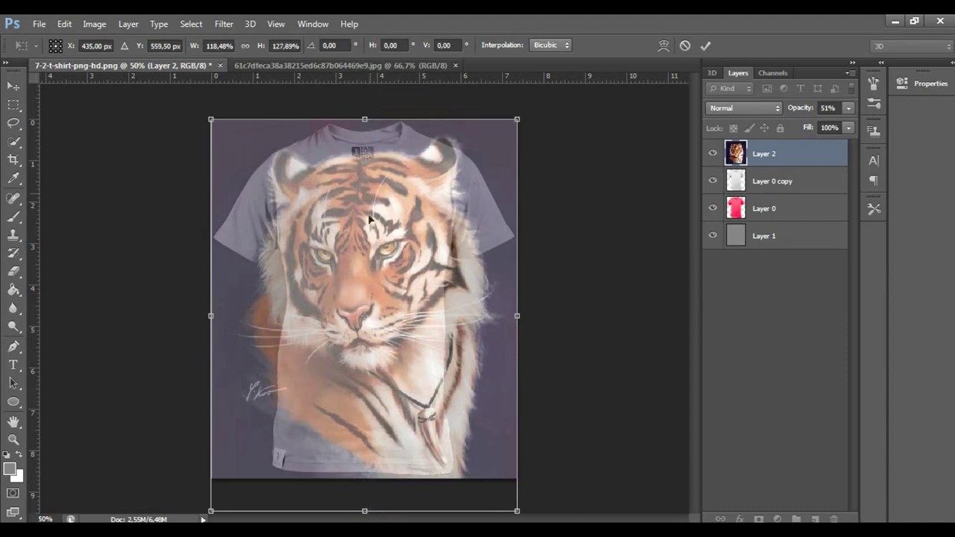
Keep stretching and repositioning the tiger to about 146% height and 118.48% width
left_click_drag(381, 269, 385, 296)
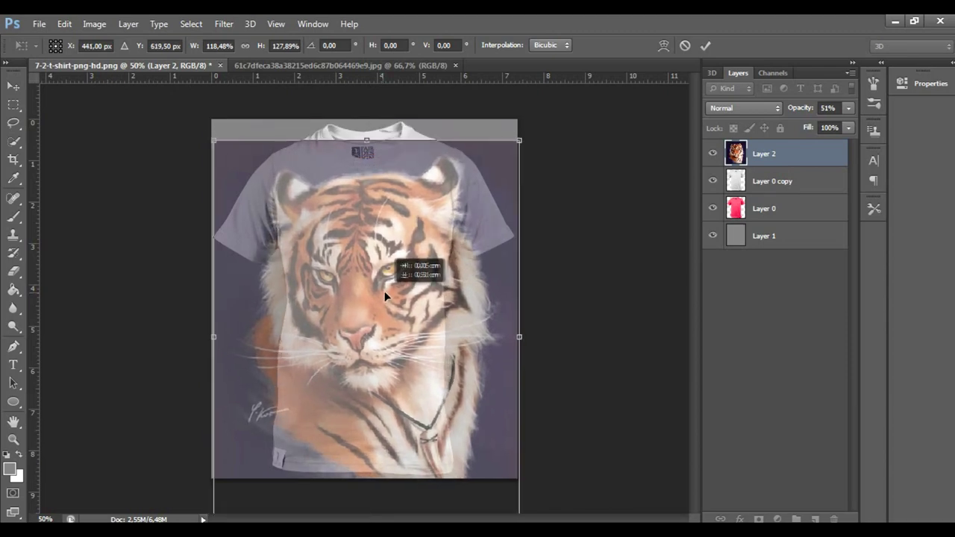
left_click_drag(365, 140, 365, 124)
left_click_drag(378, 191, 379, 213)
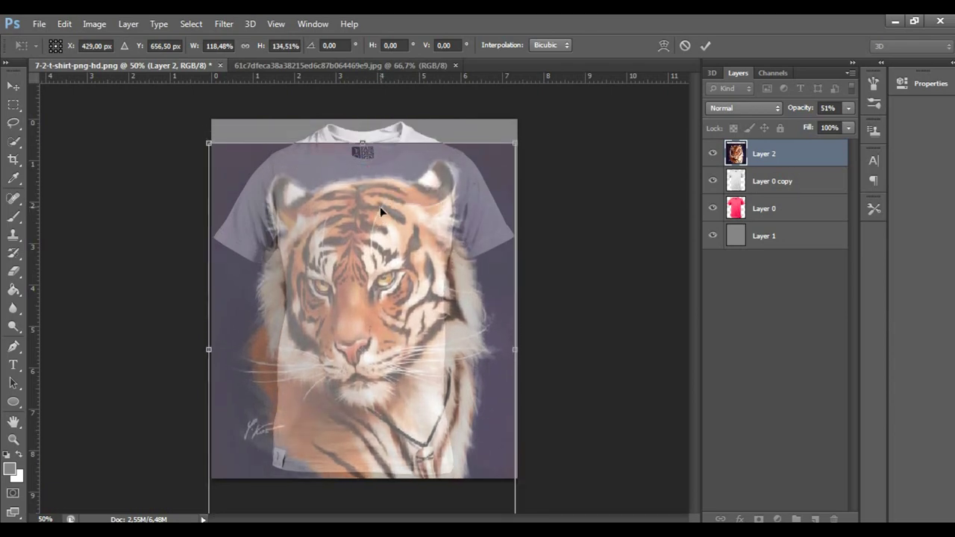
left_click_drag(362, 143, 362, 119)
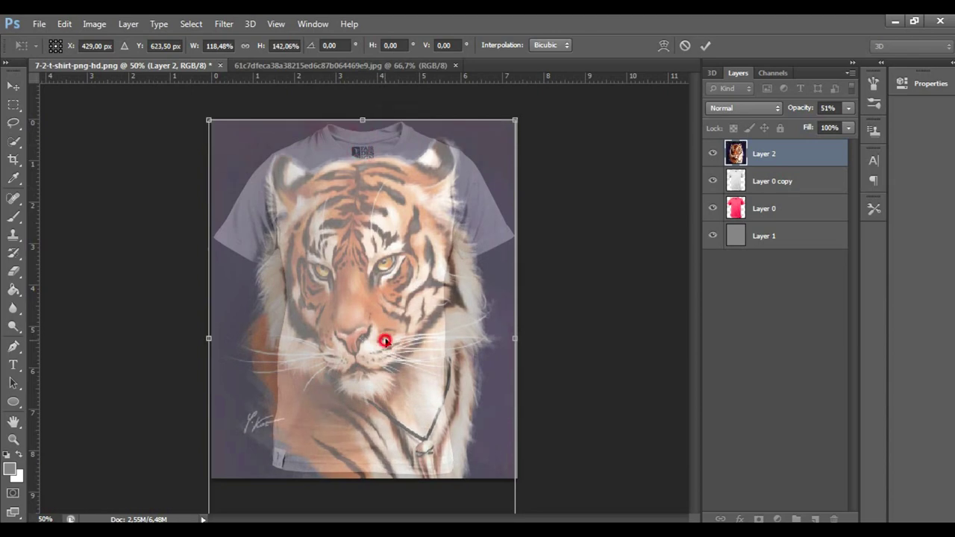
left_click_drag(384, 340, 388, 279)
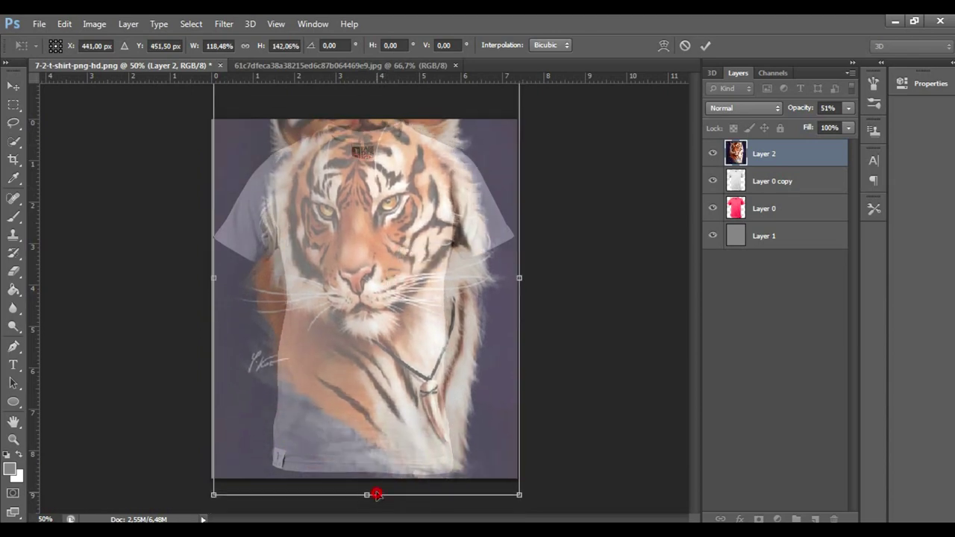
left_click_drag(377, 495, 366, 481)
left_click_drag(379, 358, 377, 419)
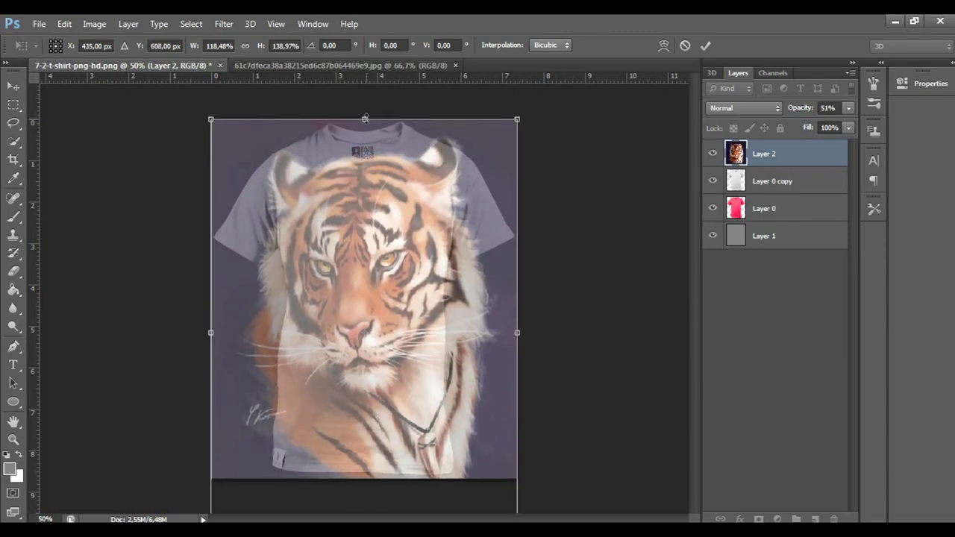
left_click_drag(365, 119, 365, 99)
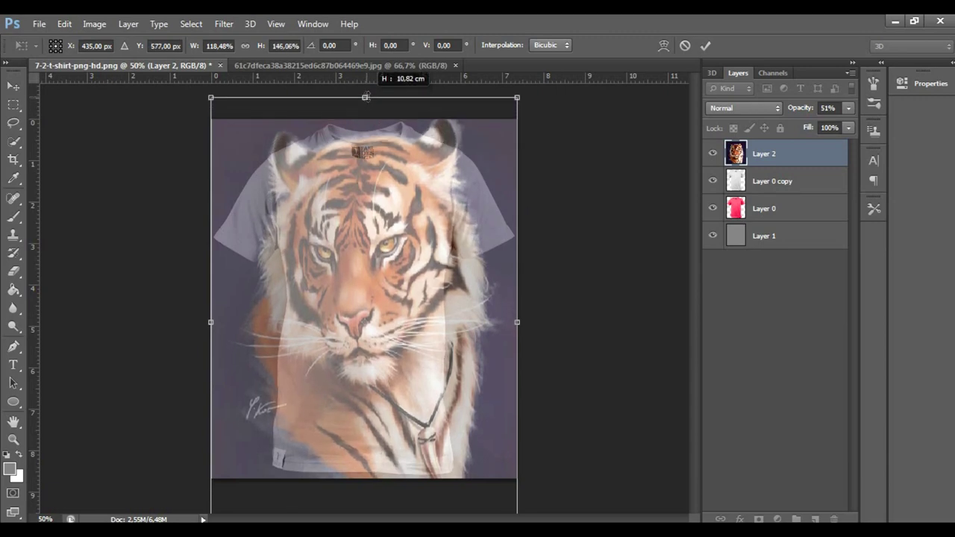
Refine the tiger's height and vertical position over the shirt front with handle drags
left_click_drag(378, 210, 376, 228)
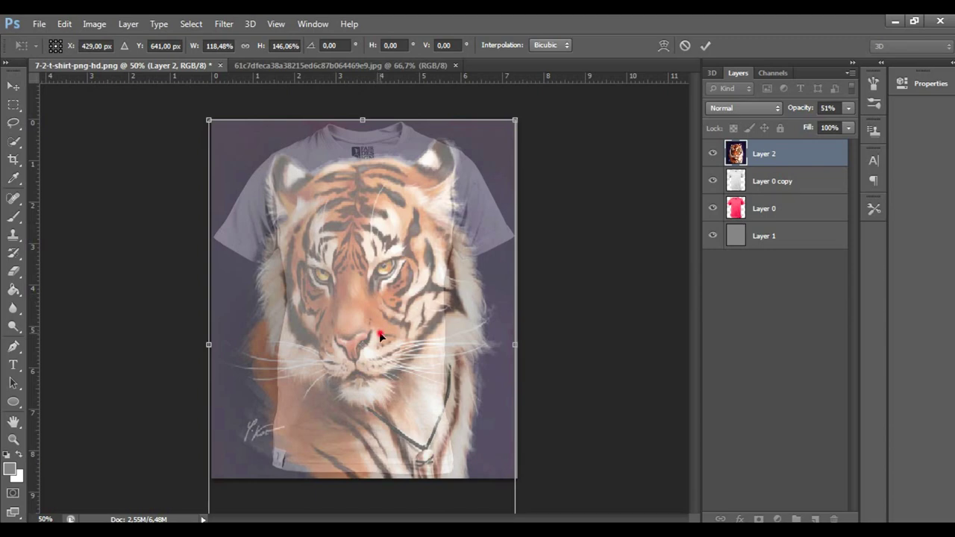
left_click_drag(379, 331, 379, 244)
left_click_drag(363, 478, 363, 439)
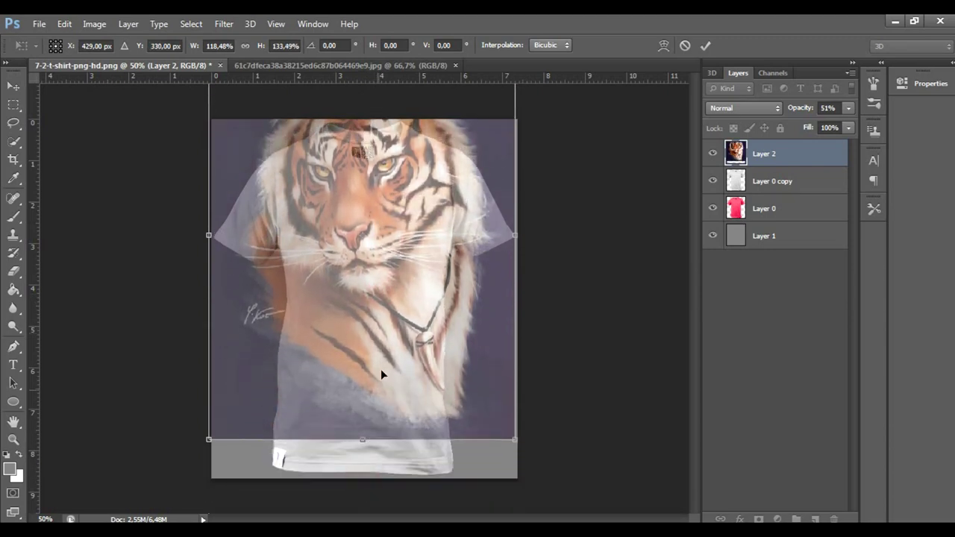
left_click_drag(377, 389, 378, 440)
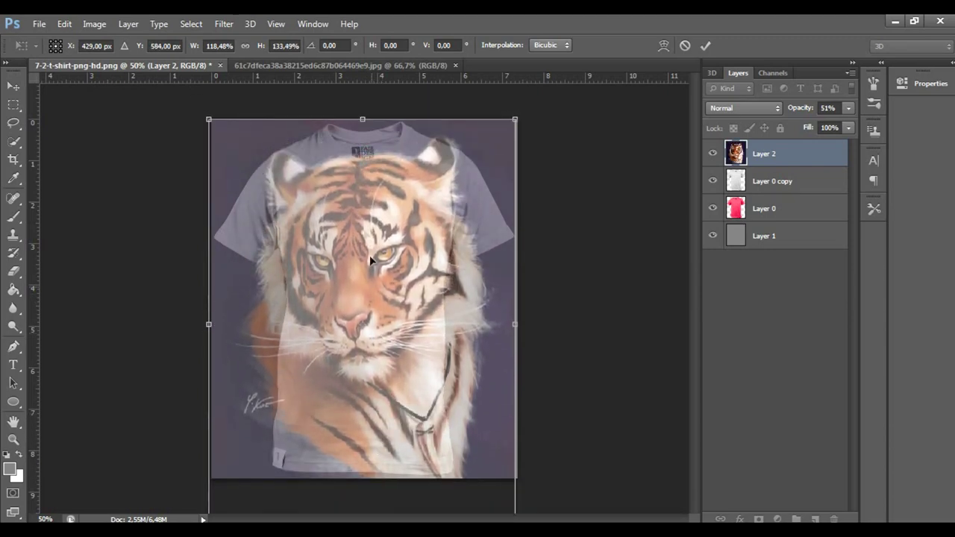
left_click_drag(362, 120, 363, 92)
mouse_move(372, 209)
left_mouse_down()
mouse_move(370, 246)
mouse_move(370, 237)
left_mouse_up()
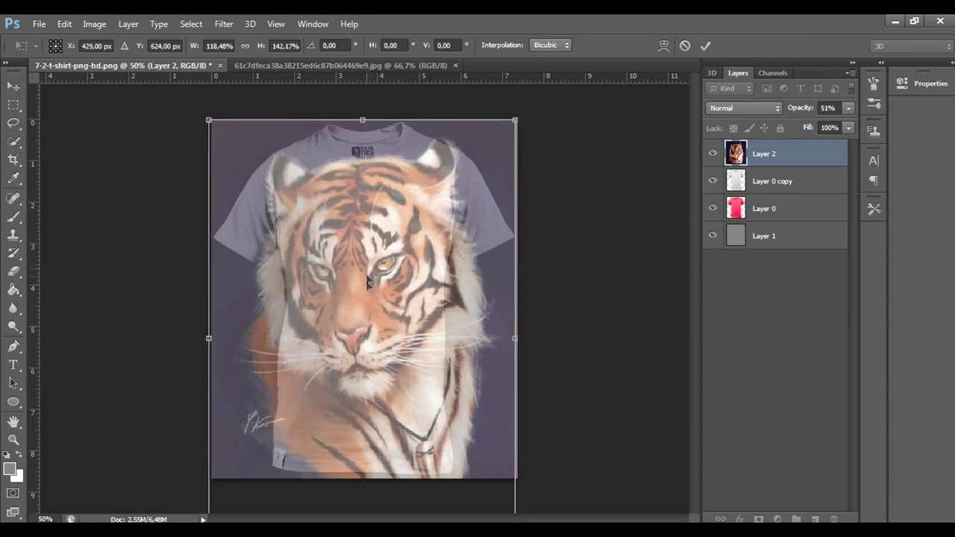
left_click_drag(378, 402, 378, 347)
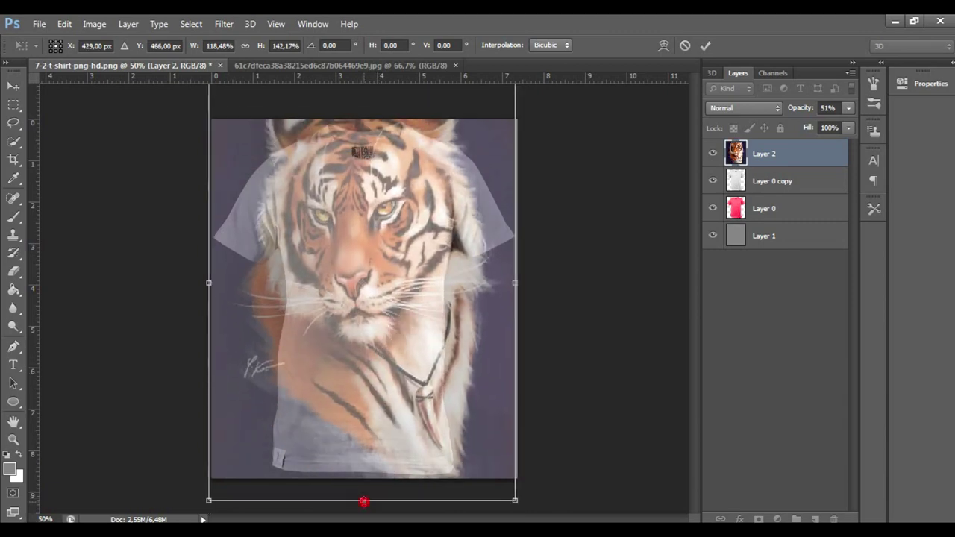
left_click_drag(363, 502, 363, 478)
left_click_drag(389, 347, 383, 409)
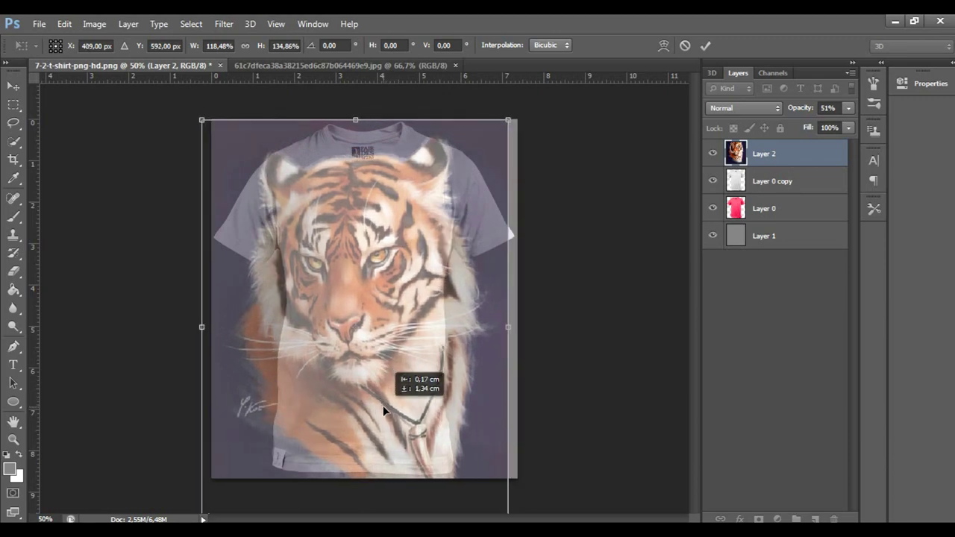
Nudge and widen the tiger slightly, then commit the transform at about 119.84% × 137.14%
key("shift+Right")
key("shift+Down")
key("shift+Right")
key("shift+Down")
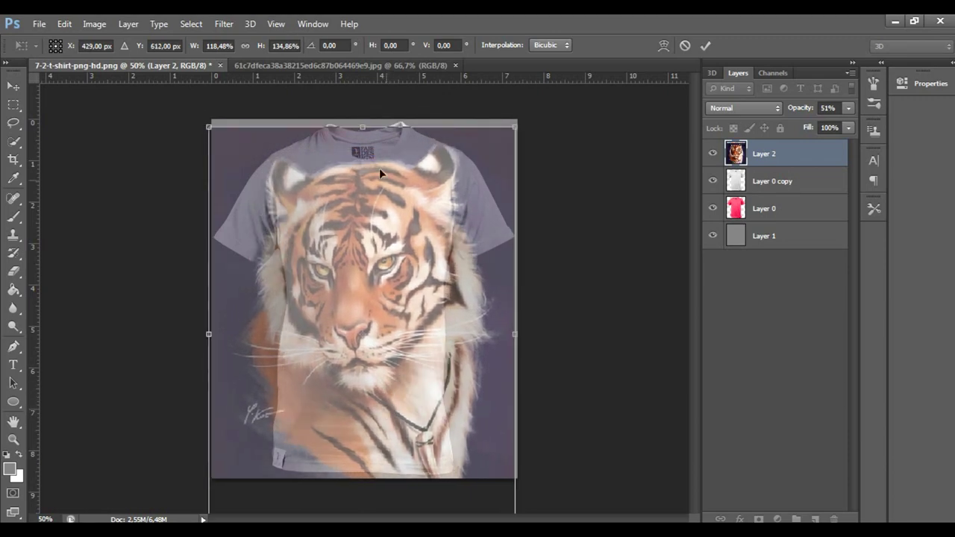
left_click_drag(362, 127, 362, 119)
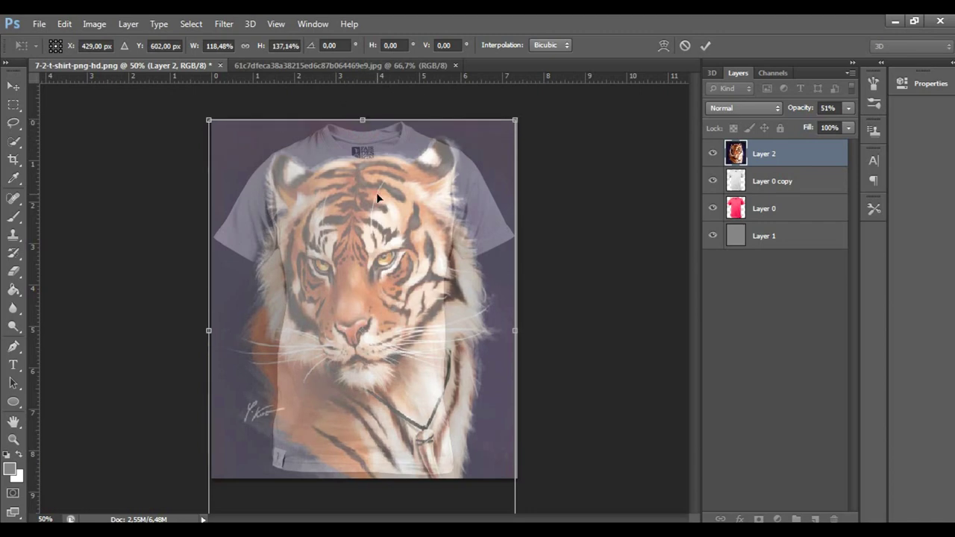
key("Left")
key("Left")
key("Left")
key("Left")
key("Down")
key("Down")
key("Down")
key("Down")
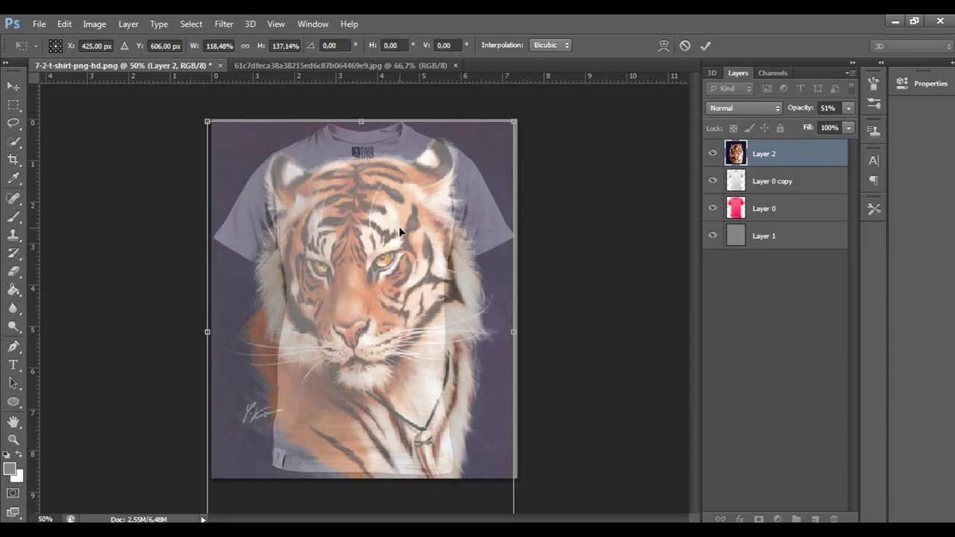
left_click_drag(515, 334, 518, 332)
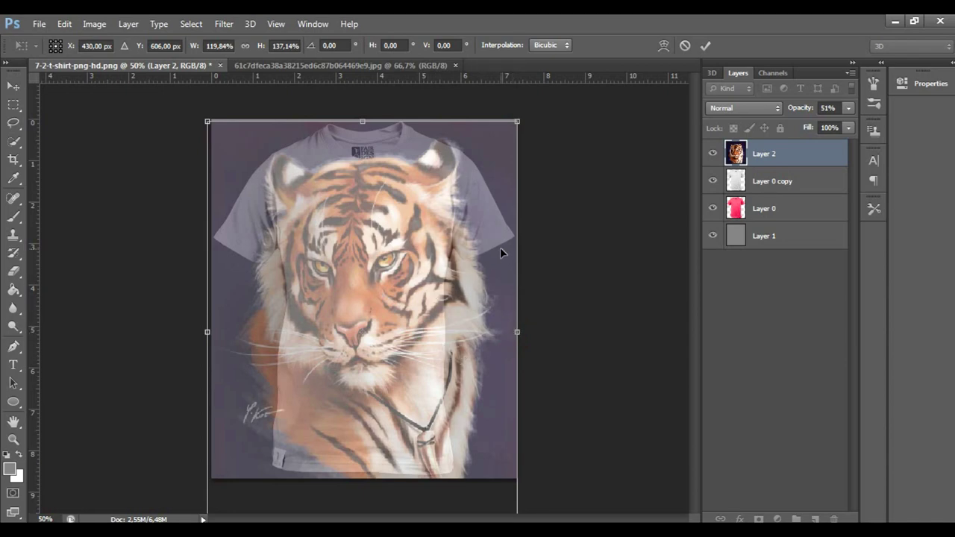
left_click(706, 47)
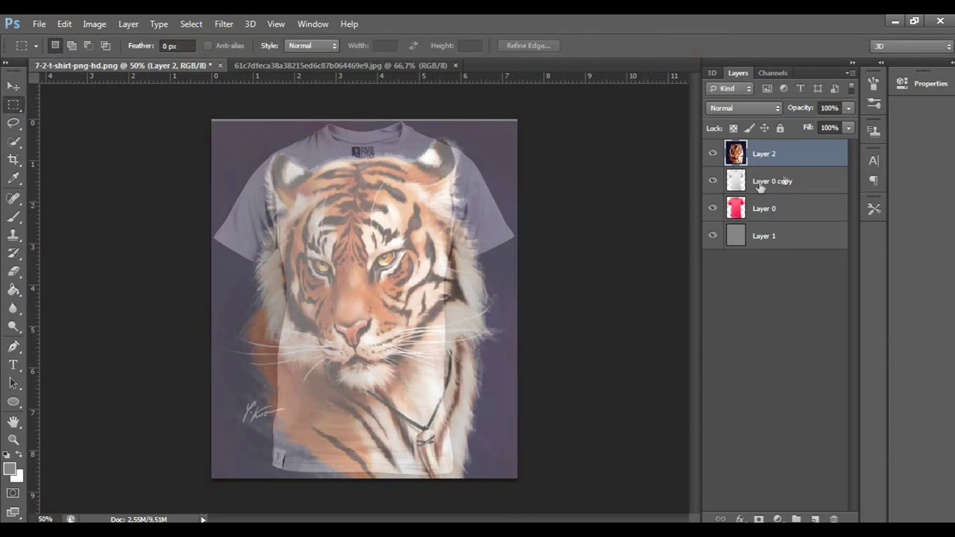
left_click(848, 109)
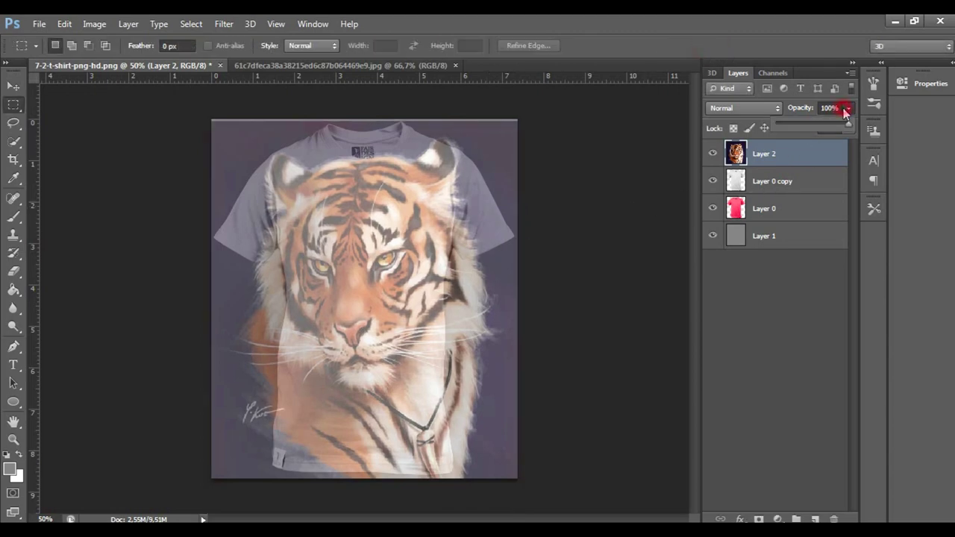
Set Layer 2 back to 100% opacity and open the Filter > Distort menu
left_click(848, 108)
left_click_drag(851, 123, 854, 123)
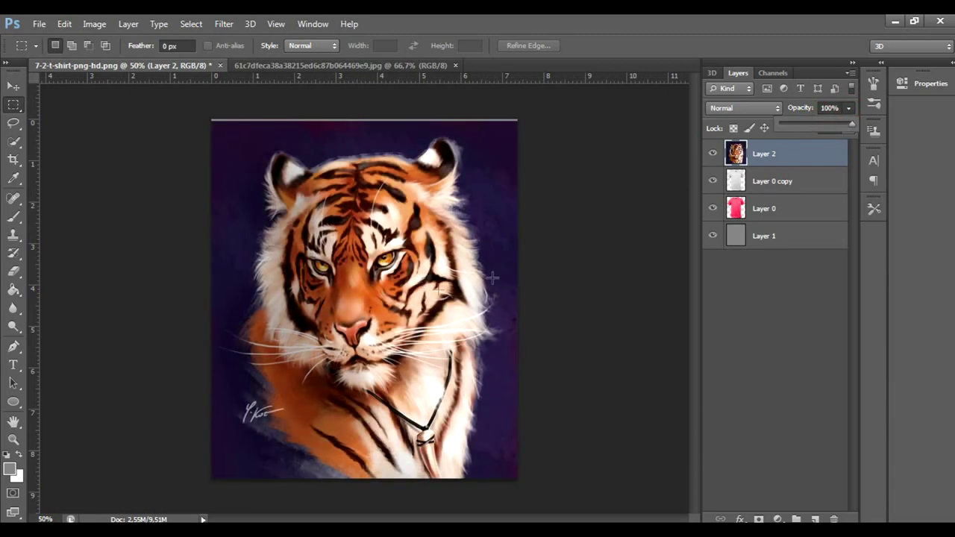
left_click(777, 161)
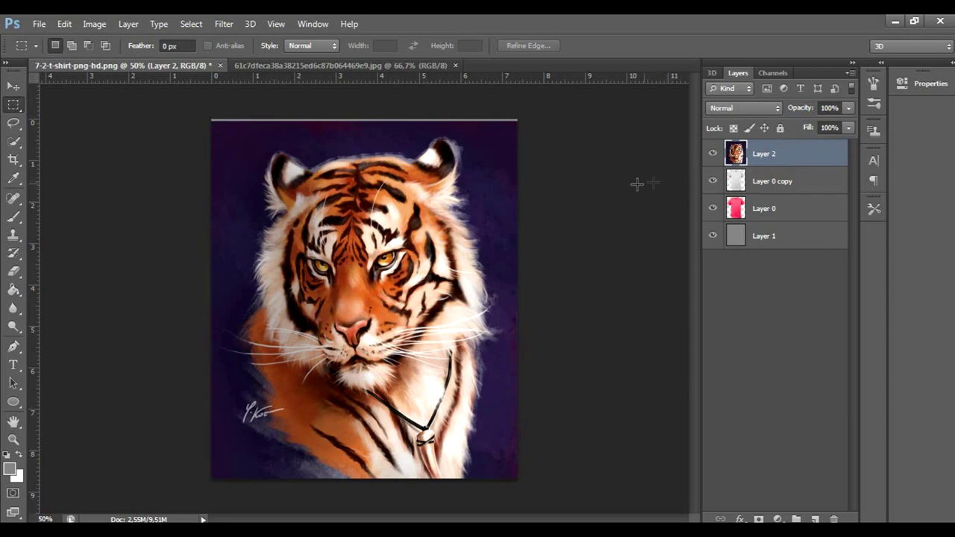
left_click(224, 24)
mouse_move(236, 179)
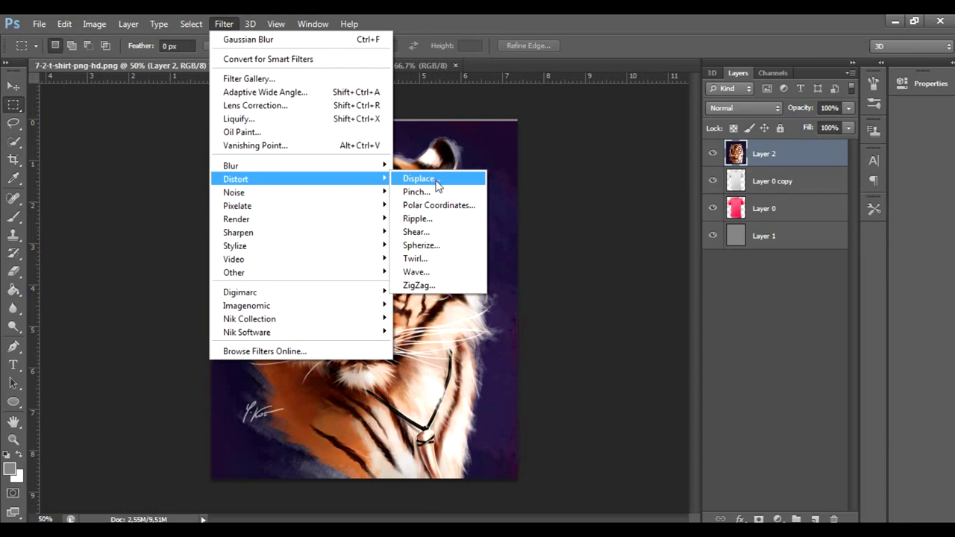
Apply Displace at scale 10/10, Stretch To Fit, Repeat Edge Pixels, using T-Shirt.psd as the map
left_click(439, 180)
key("Tab")
left_click(410, 214)
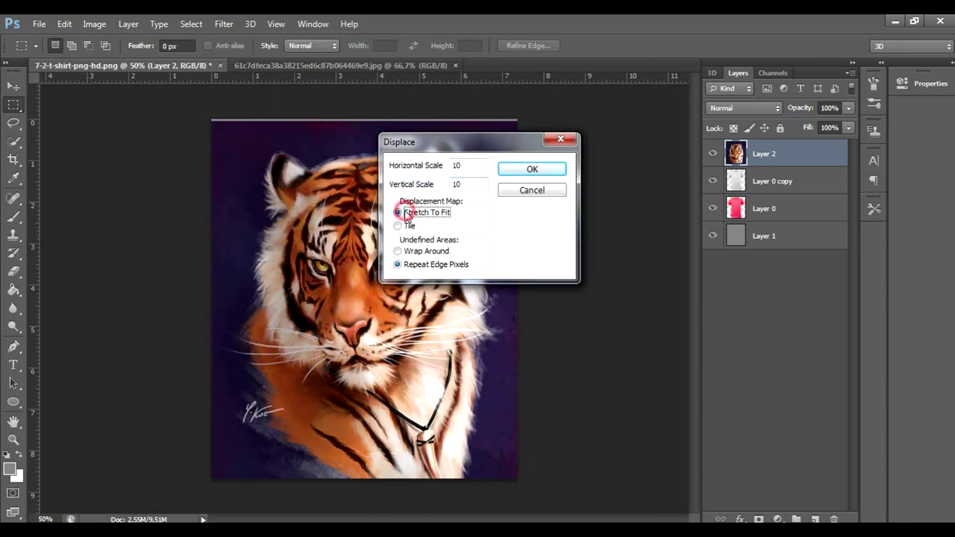
left_click(409, 266)
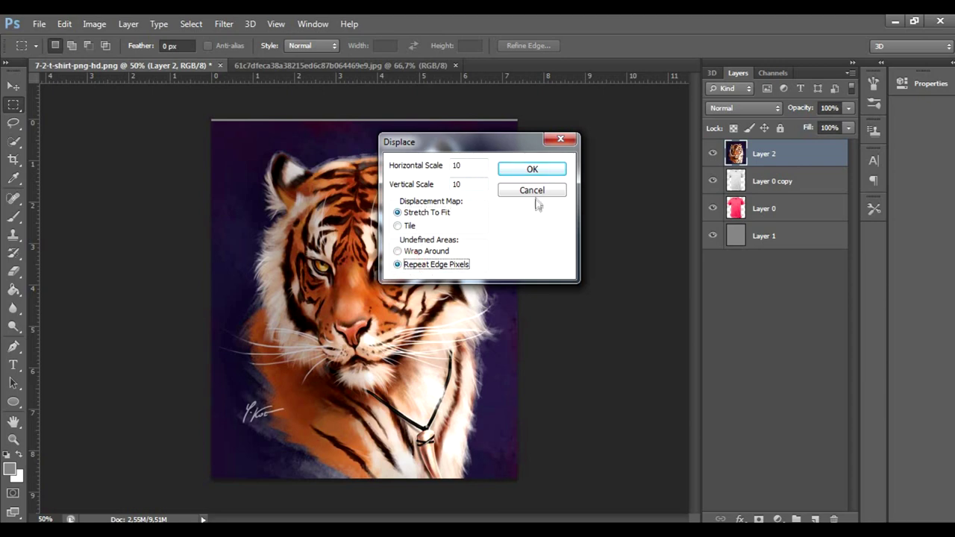
left_click(532, 171)
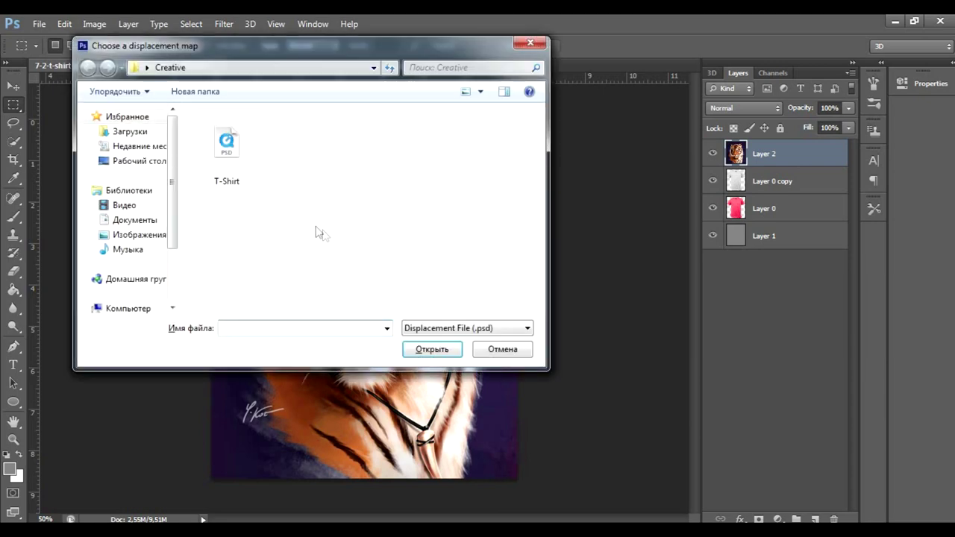
left_click(232, 164)
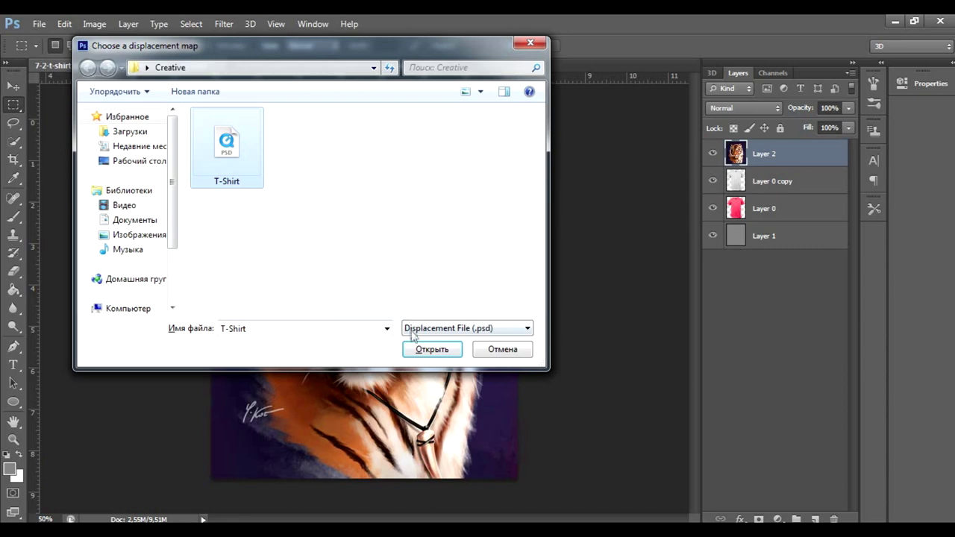
left_click(422, 349)
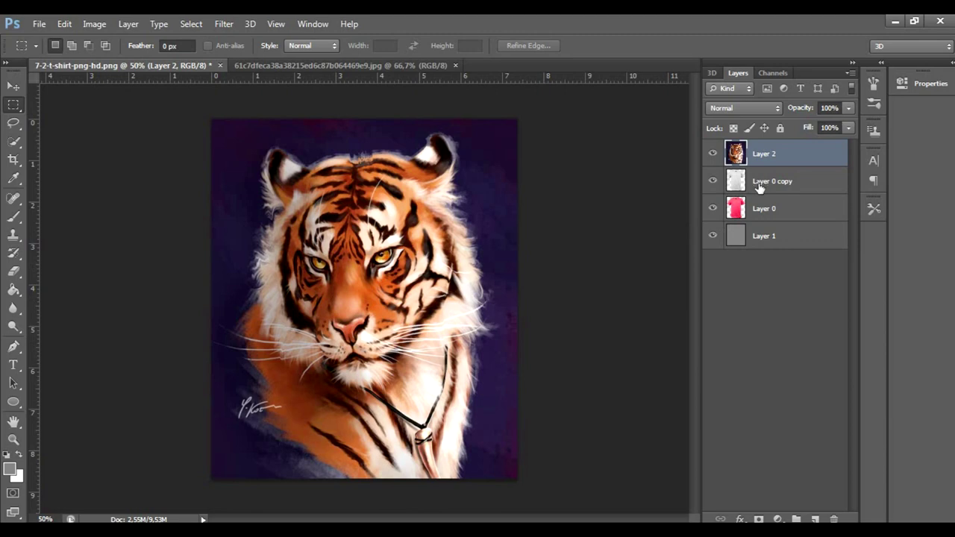
left_click(759, 184)
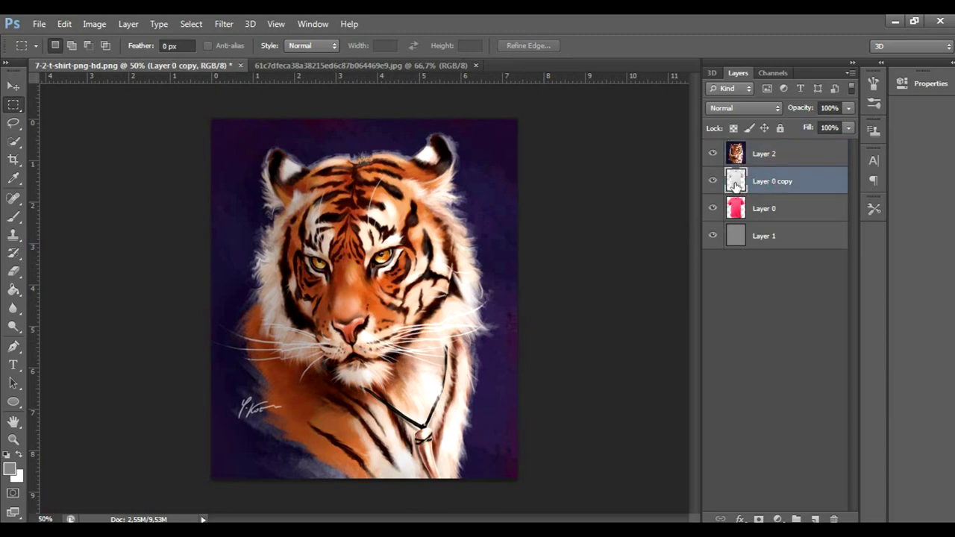
Copy the shirt-shaped area of Layer 2 onto a new Layer 3 and hide Layer 2
left_click(735, 185, "ctrl")
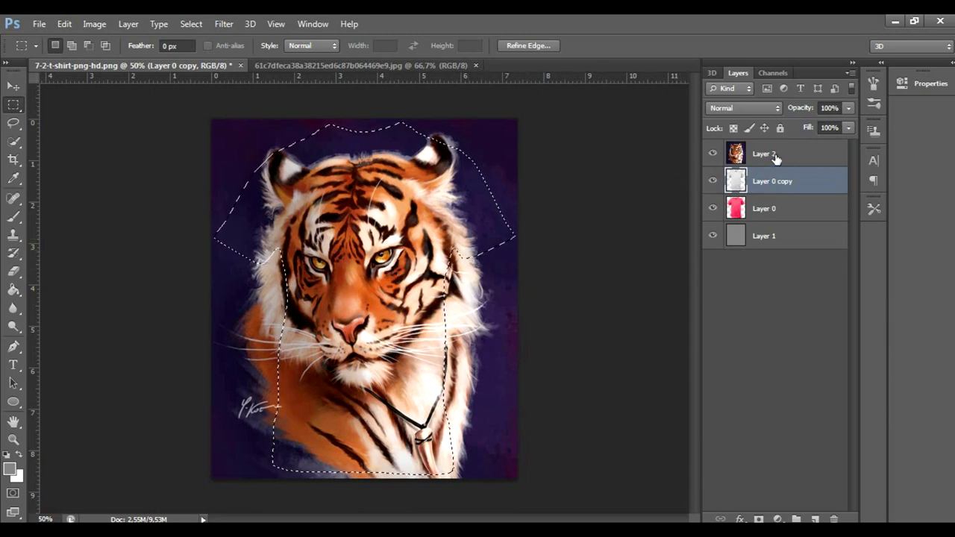
left_click(772, 155)
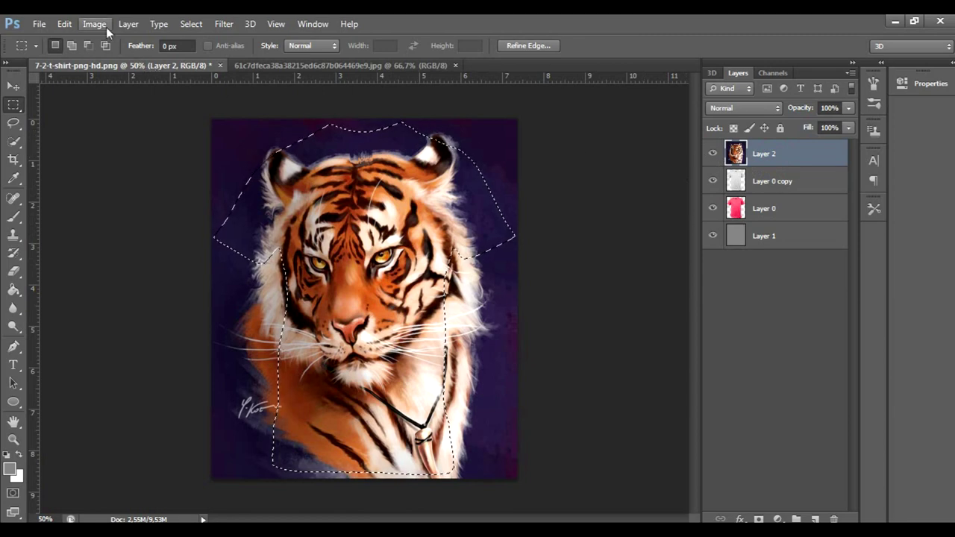
left_click(129, 24)
mouse_move(136, 39)
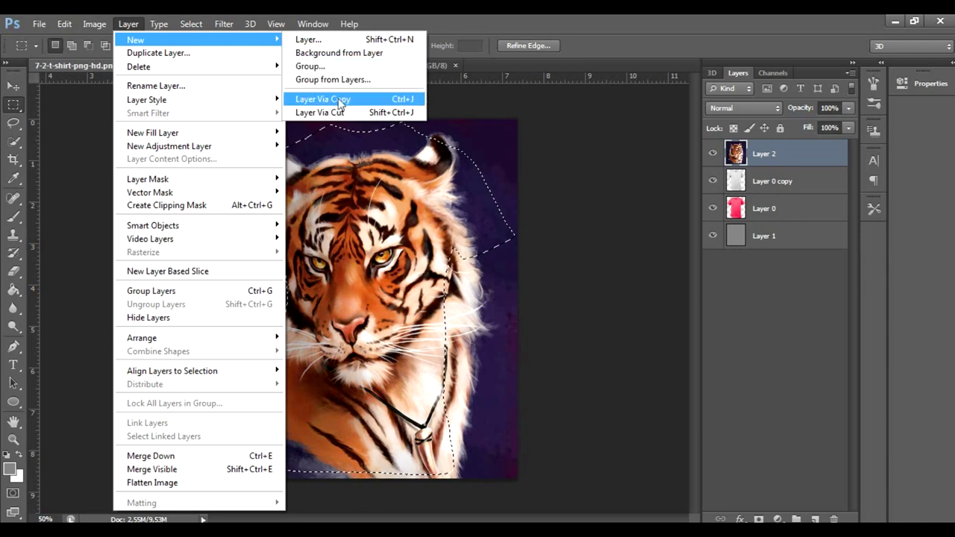
left_click(354, 99)
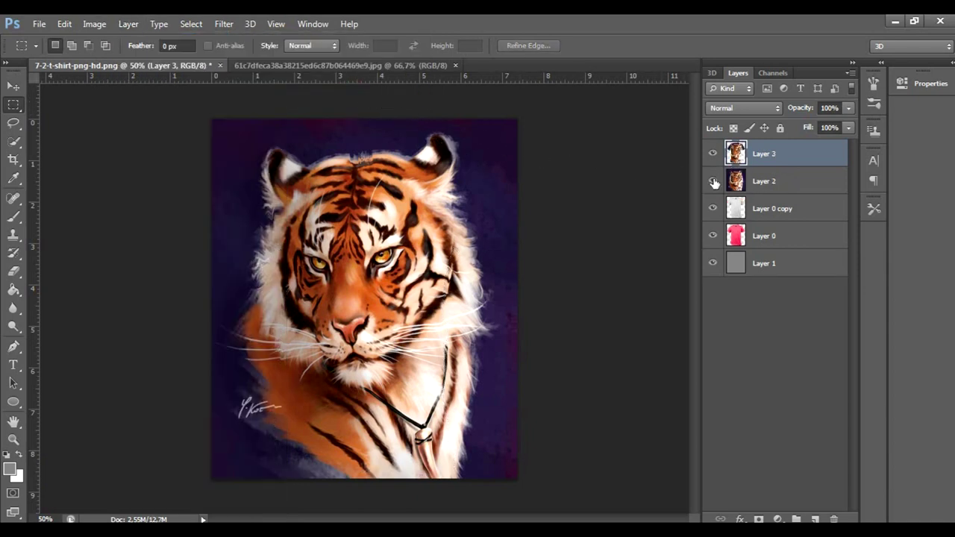
left_click(712, 182)
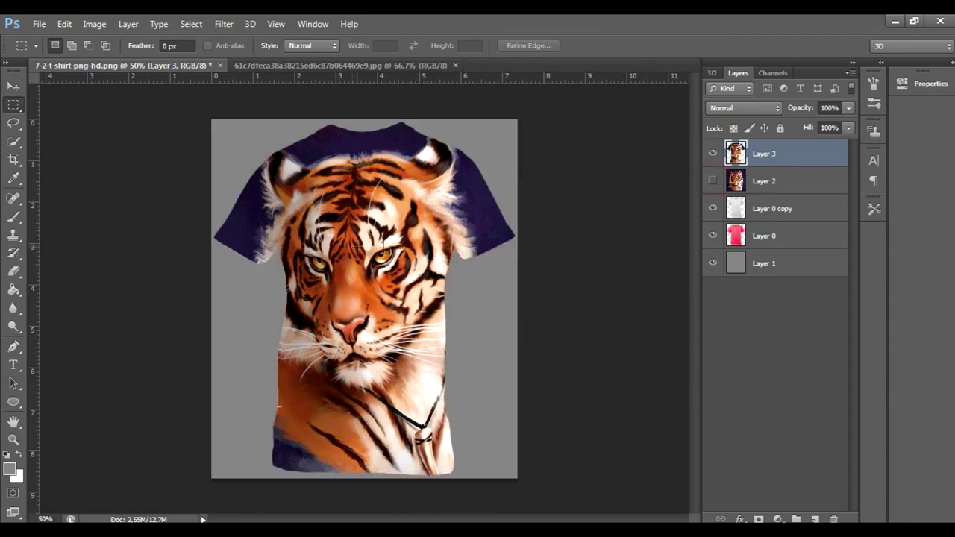
left_click(748, 183)
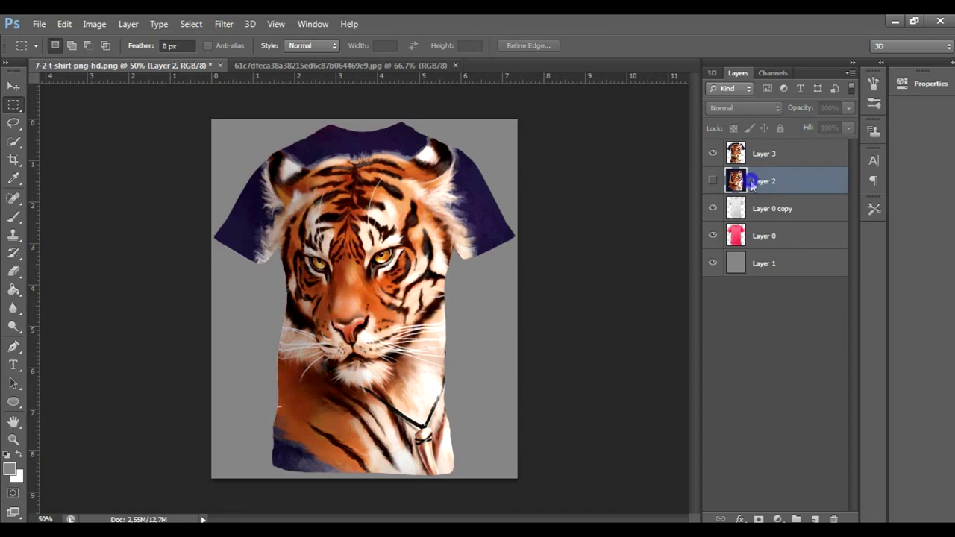
Delete Layer 2 after confirming, leaving the shirt-shaped Layer 3 selected
right_click(752, 186)
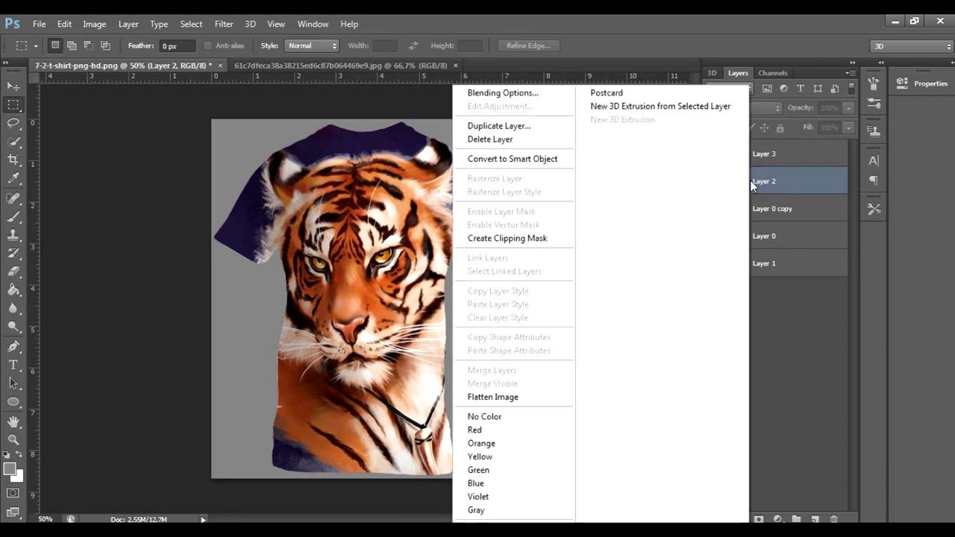
left_click(522, 139)
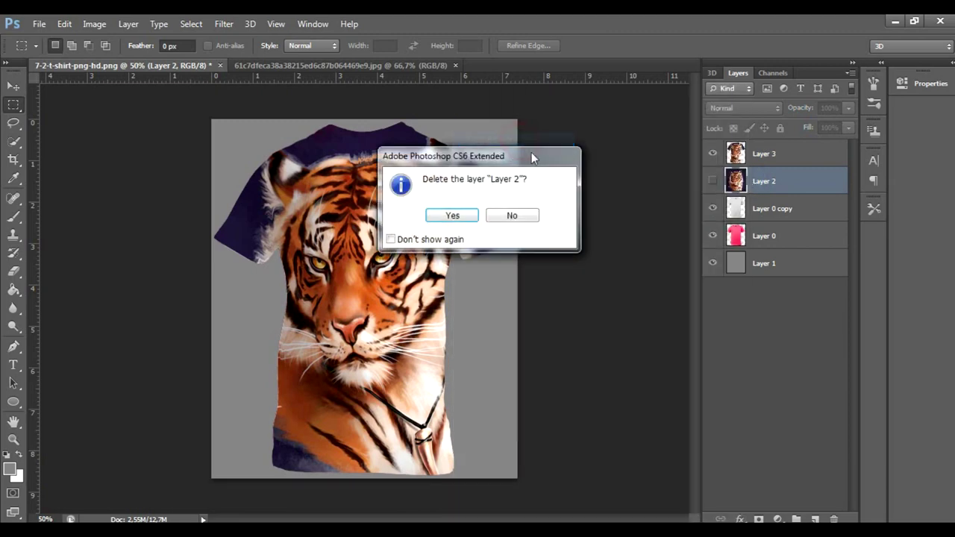
left_click(451, 217)
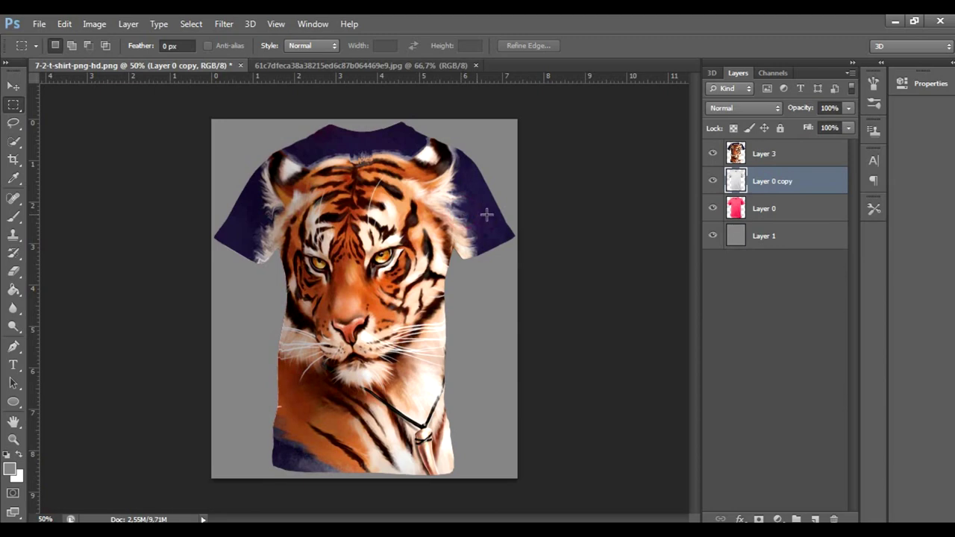
left_click(776, 154)
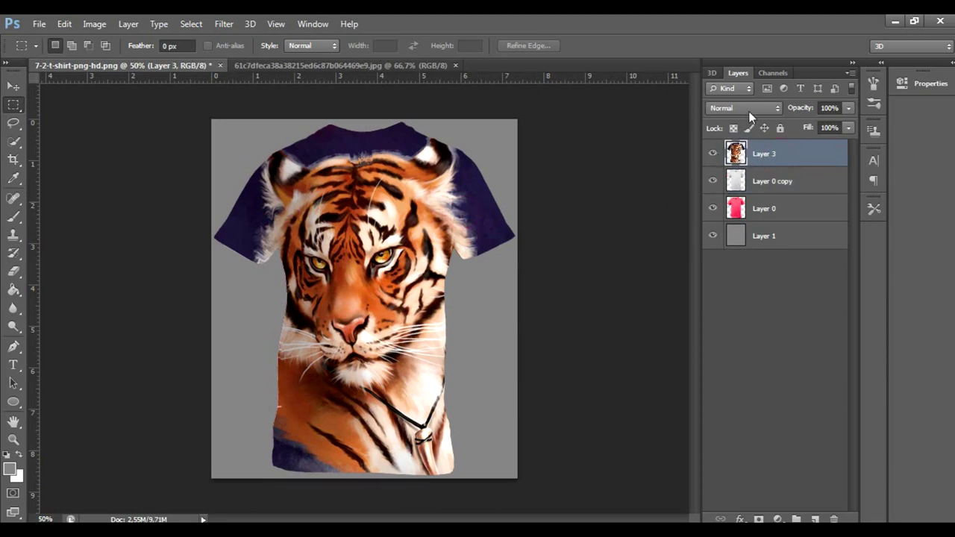
Set Layer 3's blend mode to Multiply, then hide Layer 3 and Layer 0 copy
left_click(748, 109)
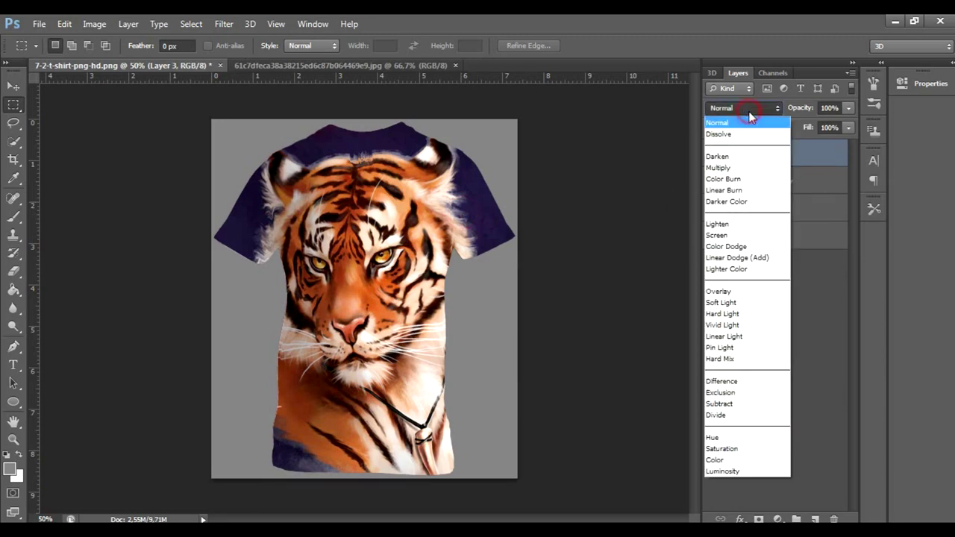
left_click(741, 169)
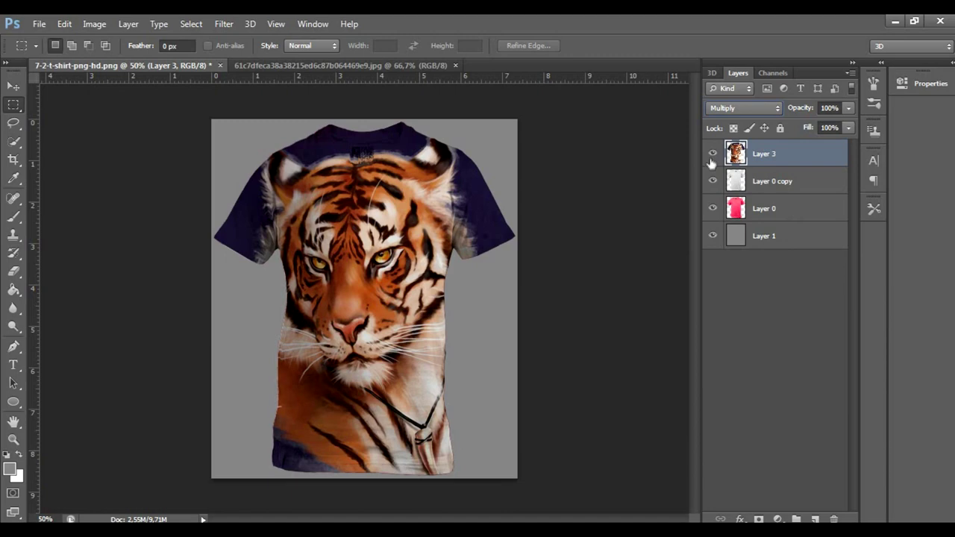
left_click(712, 154)
left_click(713, 180)
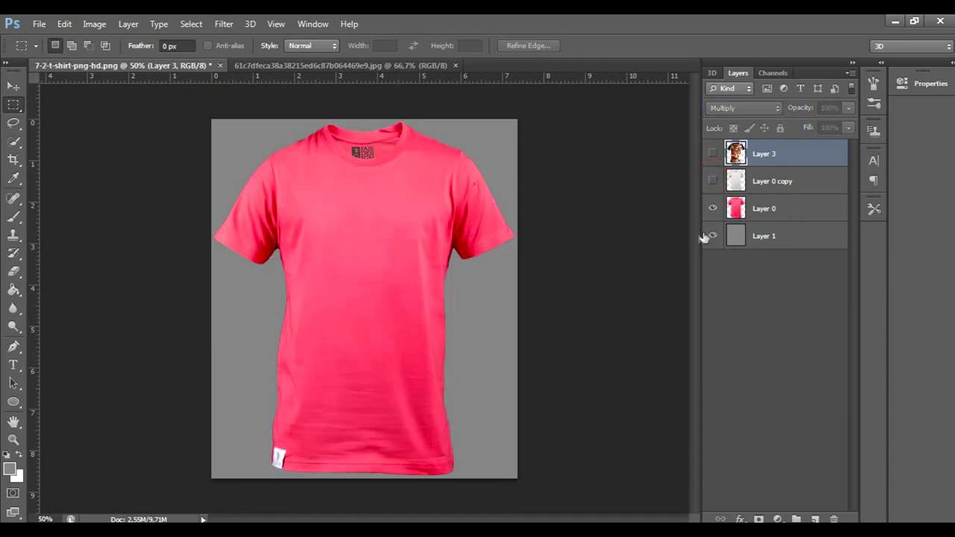
Quick-select the pink inner collar on Layer 0, copy it to Layer 4, and move Layer 4 to the top
left_click(762, 209)
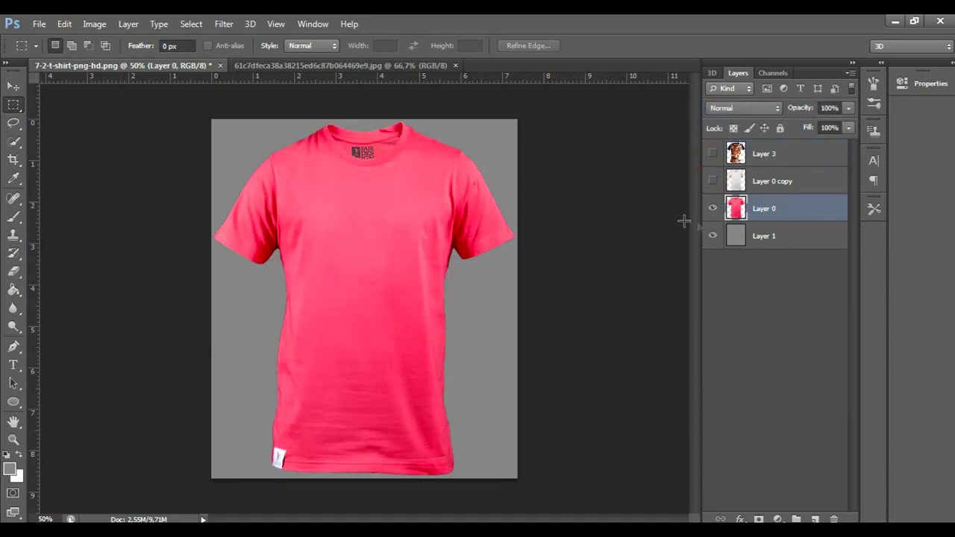
left_click(17, 146)
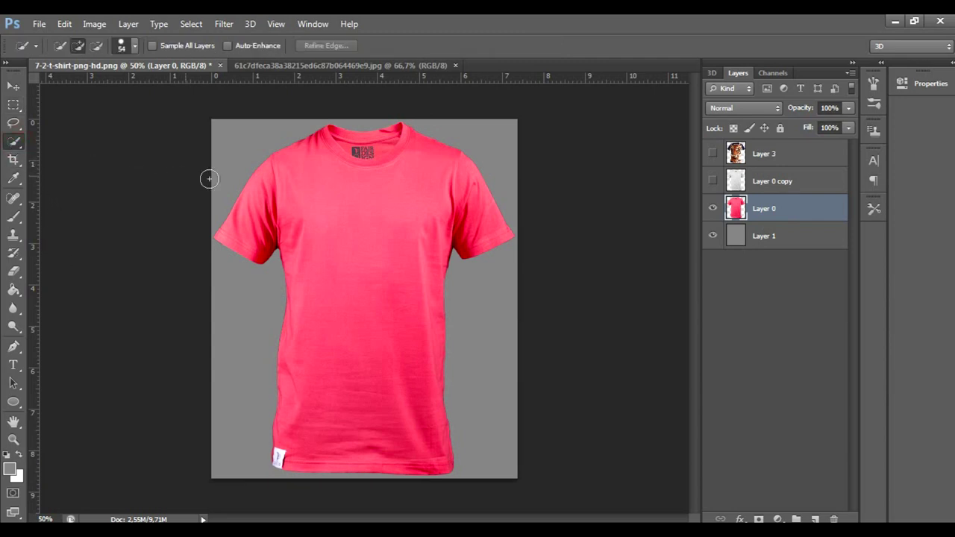
left_click_drag(370, 147, 376, 145)
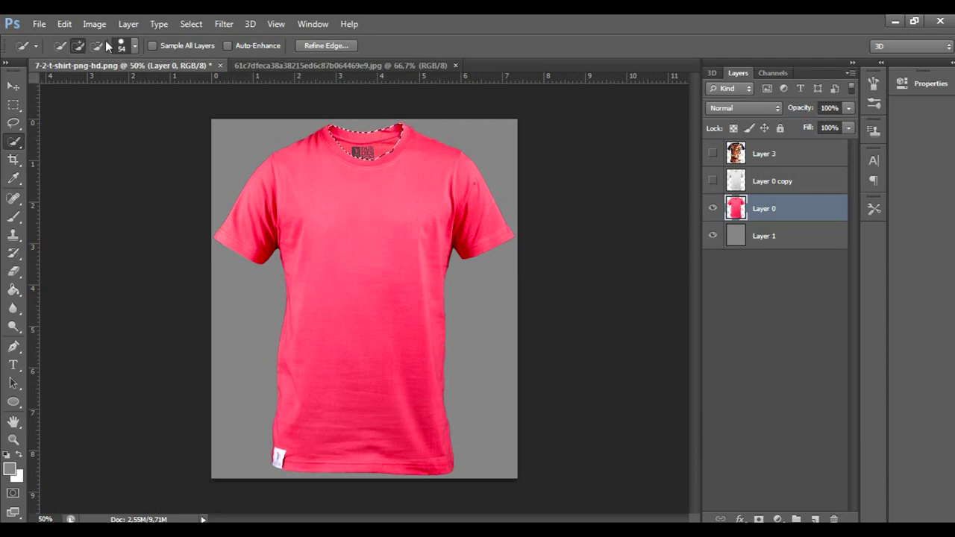
left_click(127, 25)
mouse_move(136, 39)
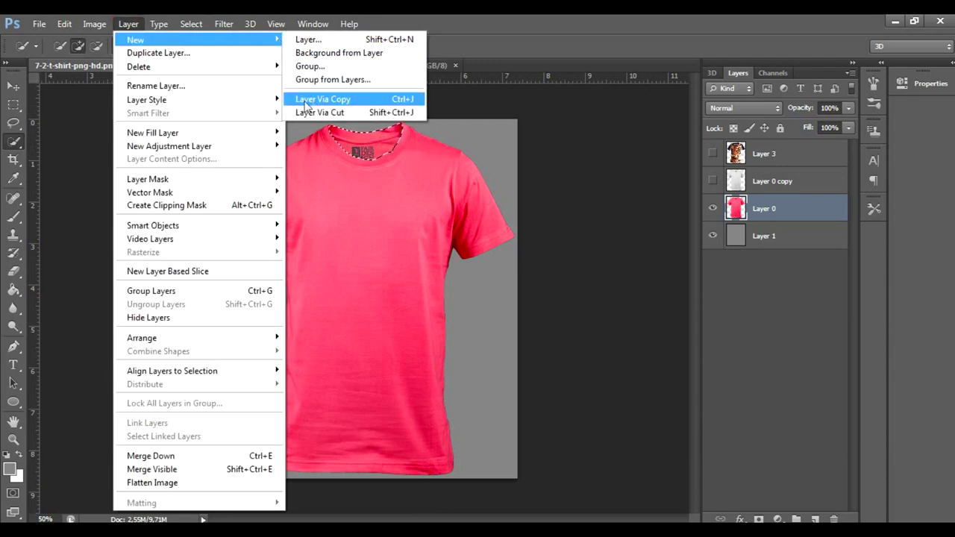
left_click(371, 104)
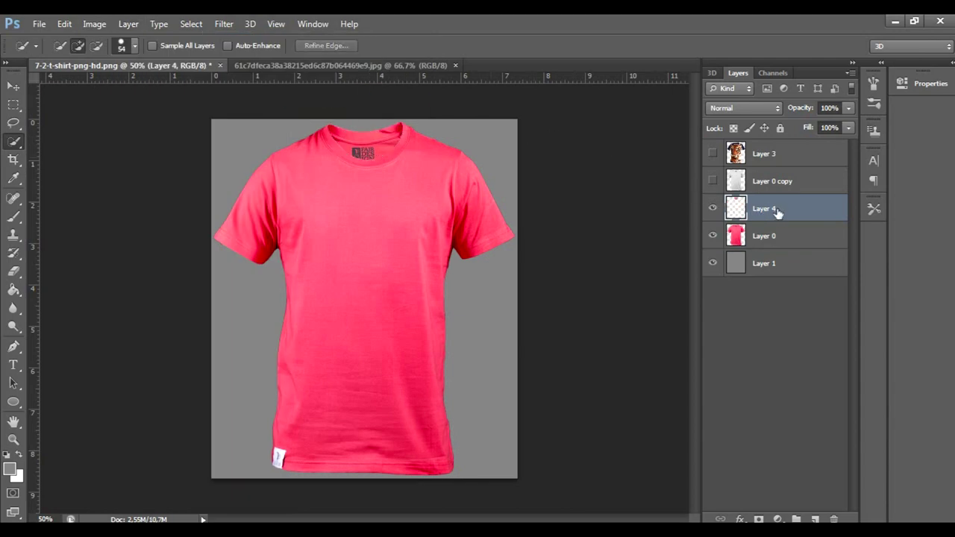
left_click_drag(779, 213, 771, 149)
left_click(14, 87)
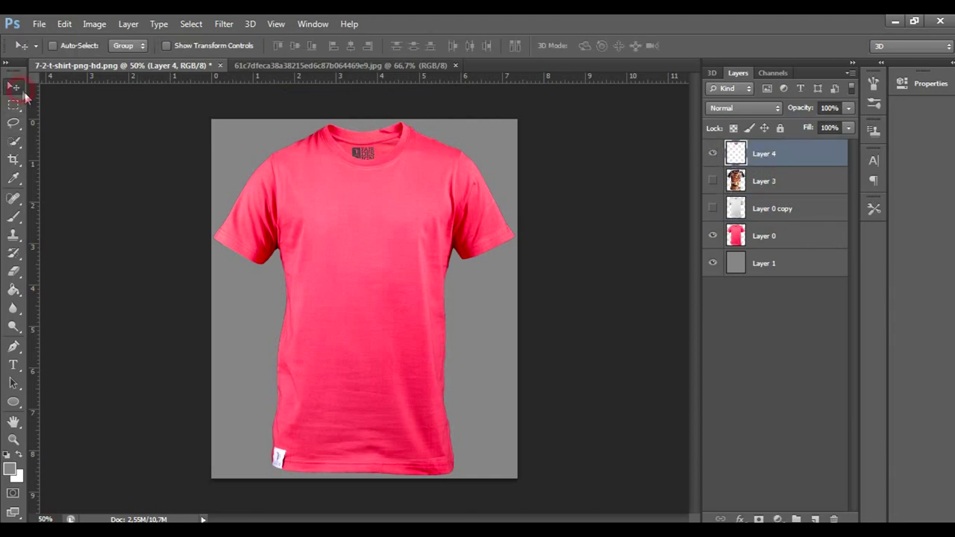
Show Layer 3 and Layer 0 copy again, then toggle the grey Layer 1 off and back on
left_click(712, 180)
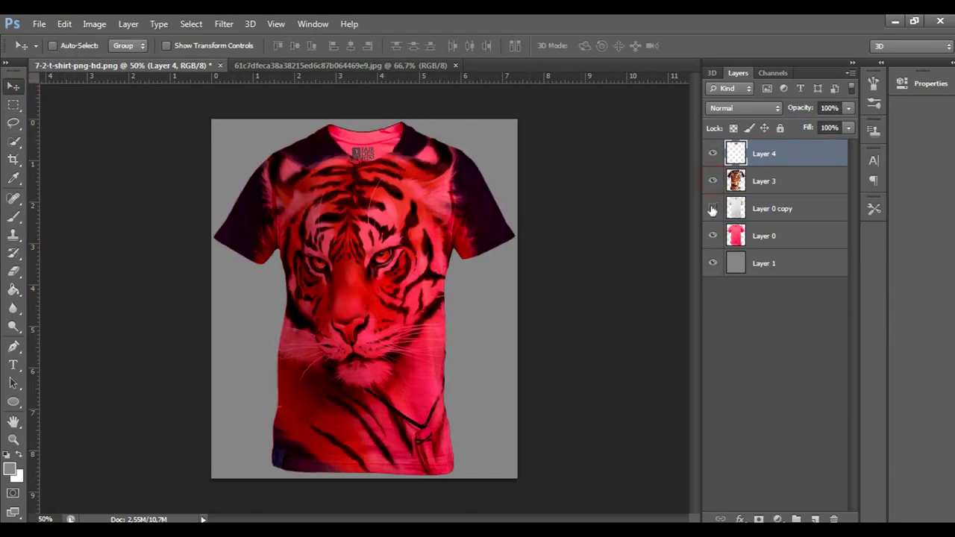
left_click(712, 209)
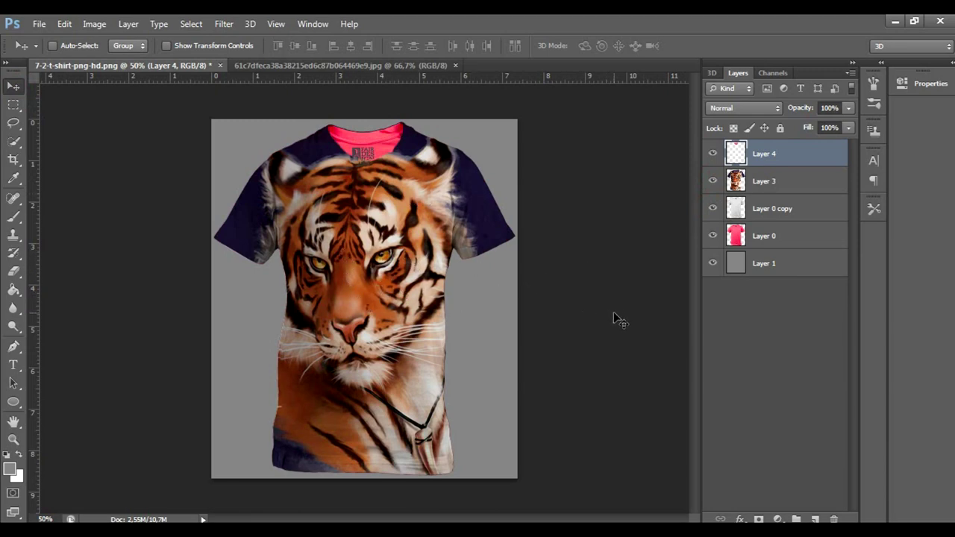
left_click(711, 265)
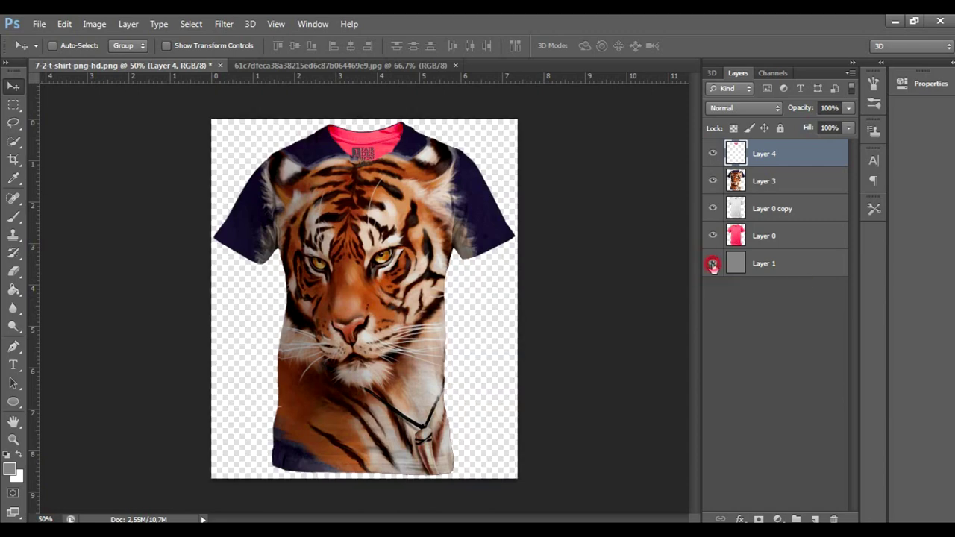
left_click(713, 263)
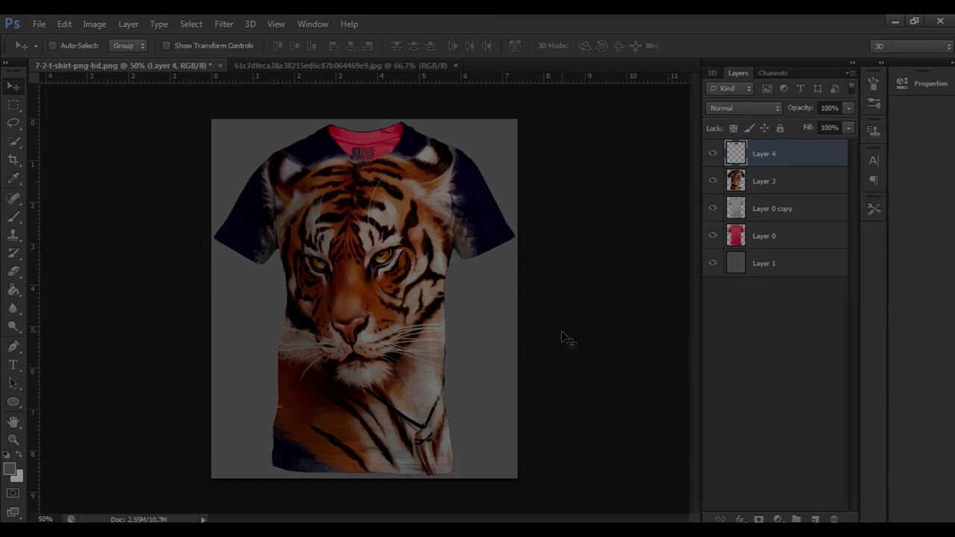